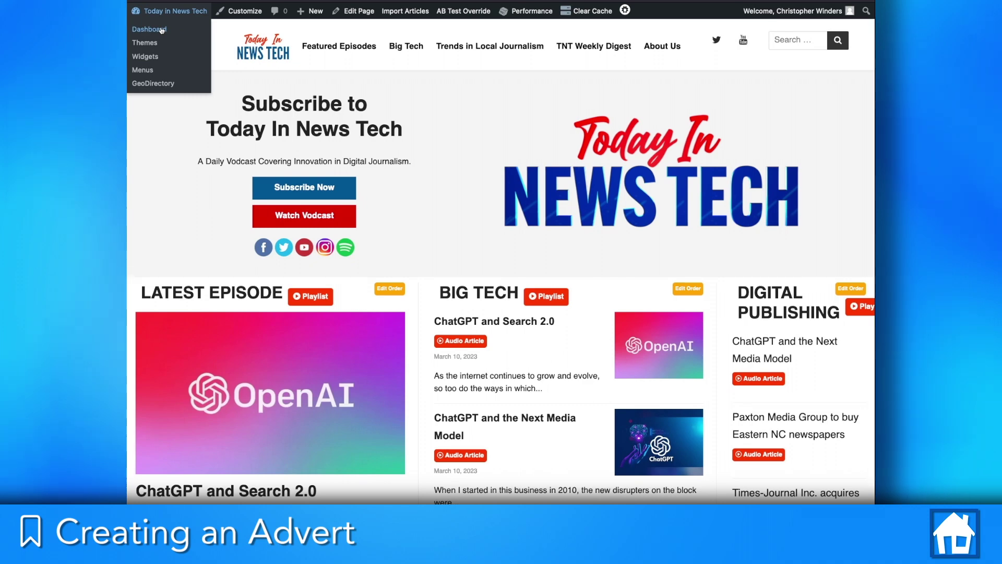
Go from the site front page to the WordPress admin dashboard via the admin bar
left_click(161, 31)
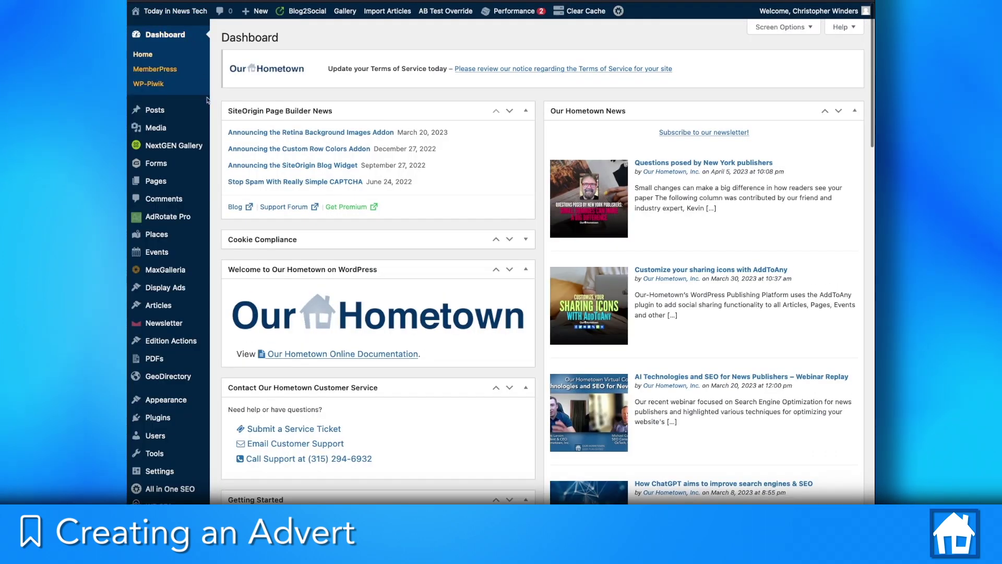
mouse_move(167, 217)
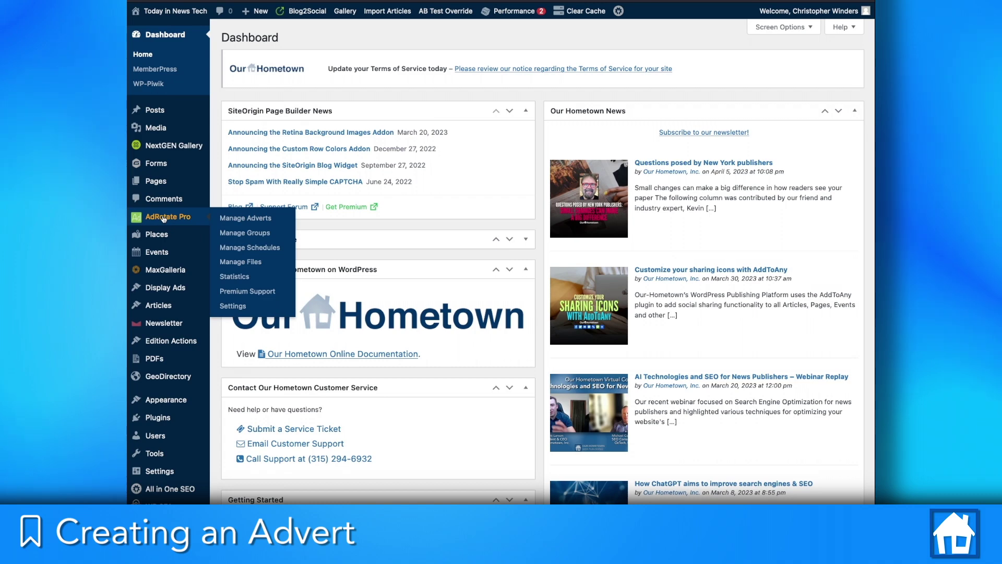
Show AdRotate Pro's Manage Adverts list with attention, active and disabled adverts
left_click(163, 218)
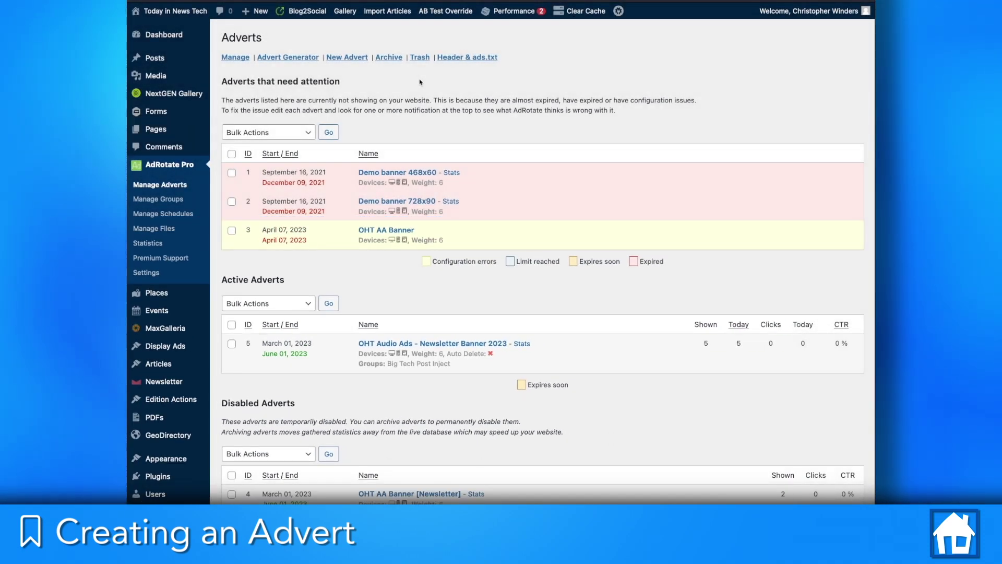
Create a new advert named 'OHT Audio Articles Spring 2023 - 4/7/2023 - Banner'
left_click(351, 59)
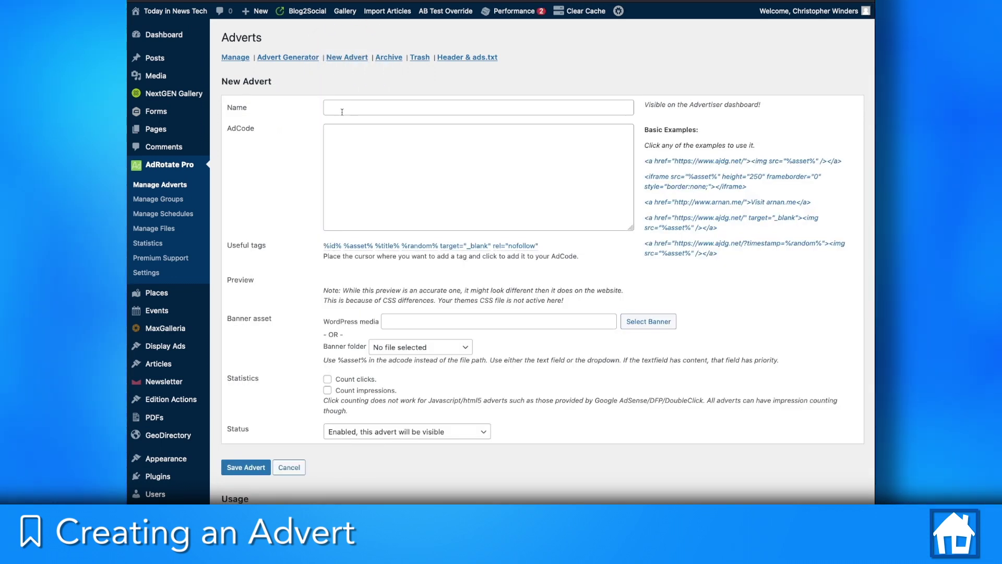
left_click(342, 109)
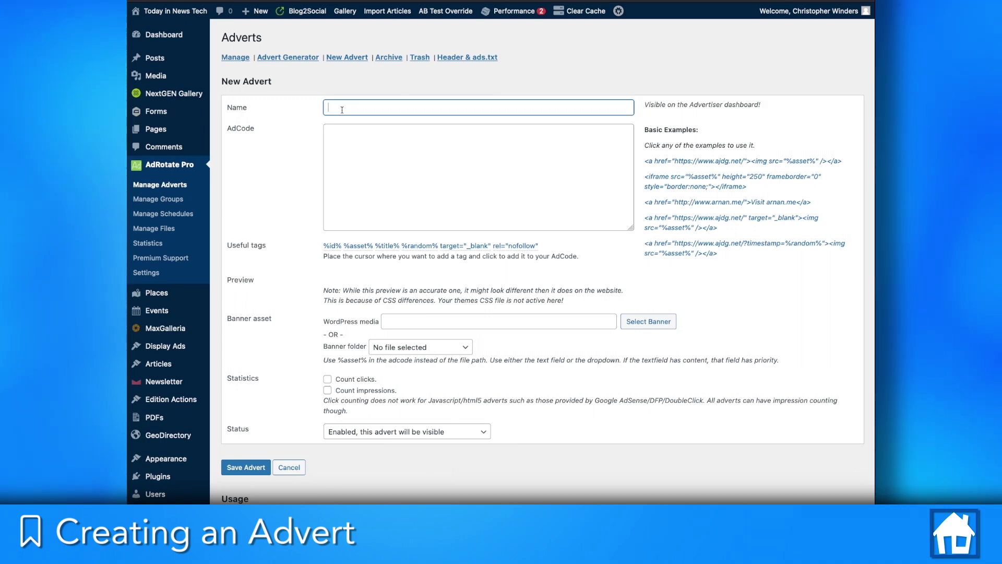
type("OH")
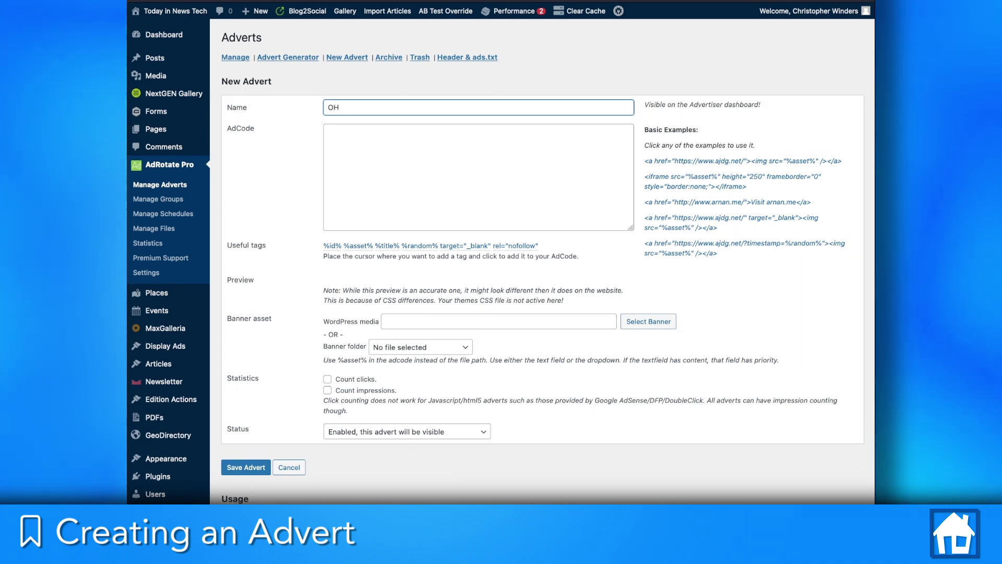
type("T Audio Arti")
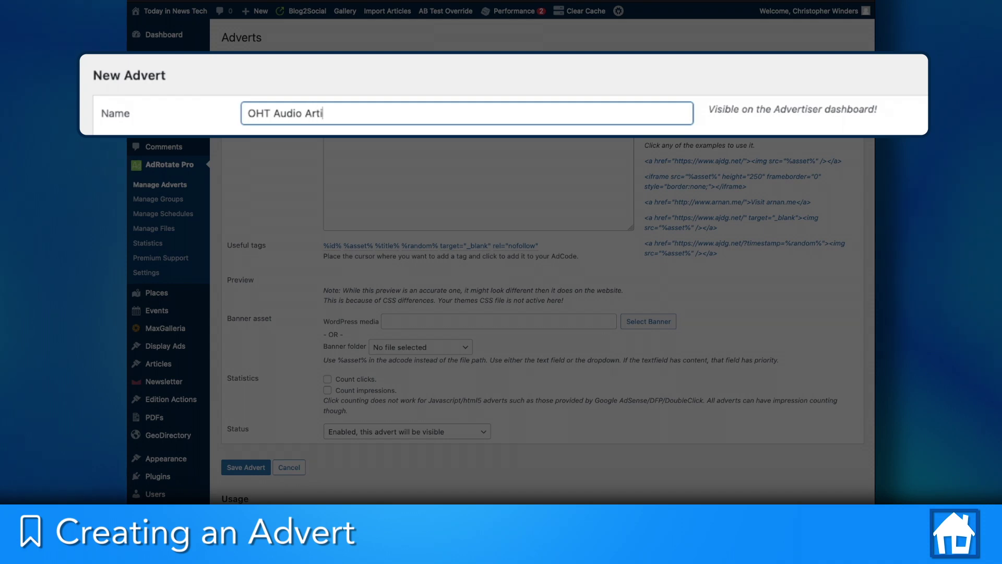
type("cles Spring 20")
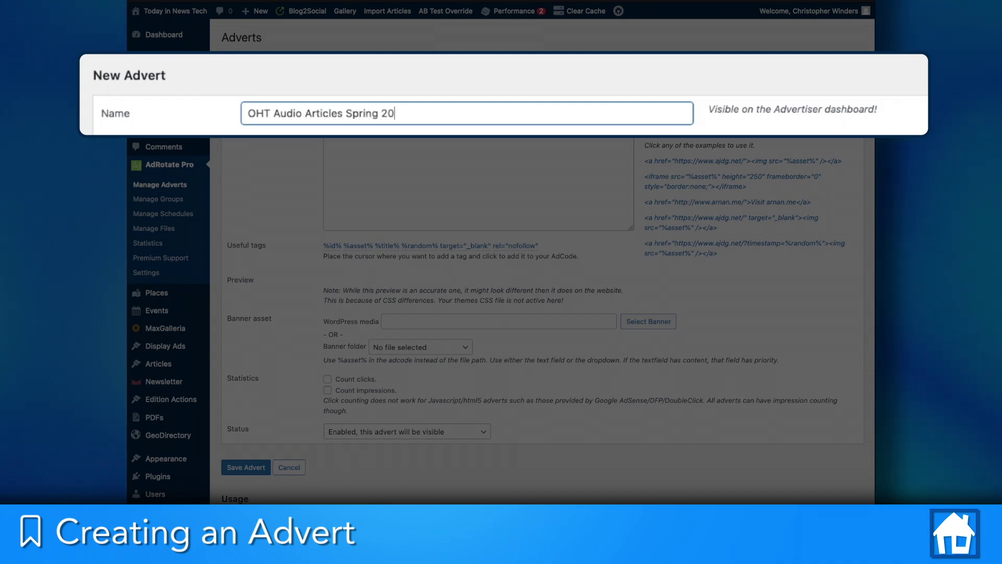
type("23 - ")
type("4/7/2")
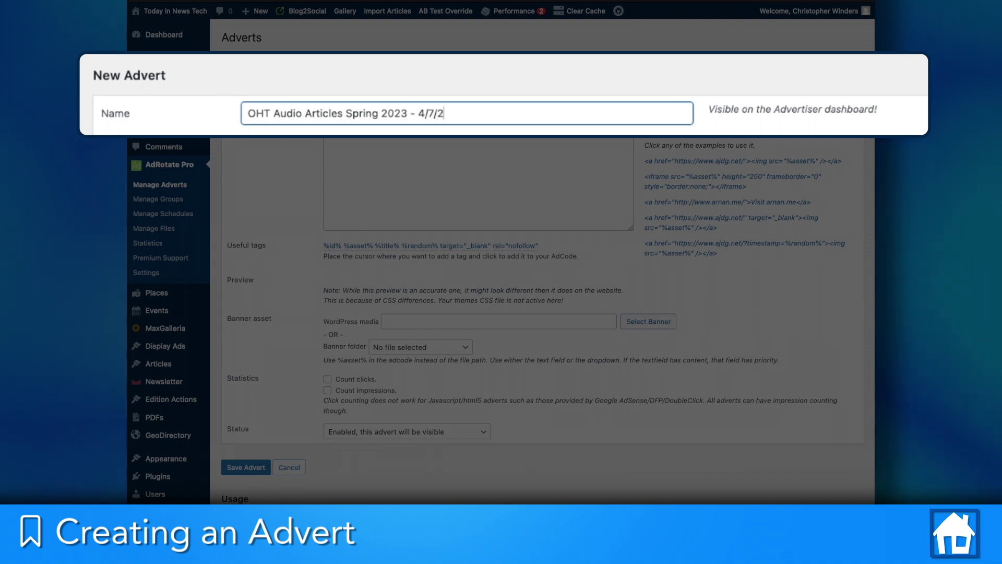
type("023")
type(" - B")
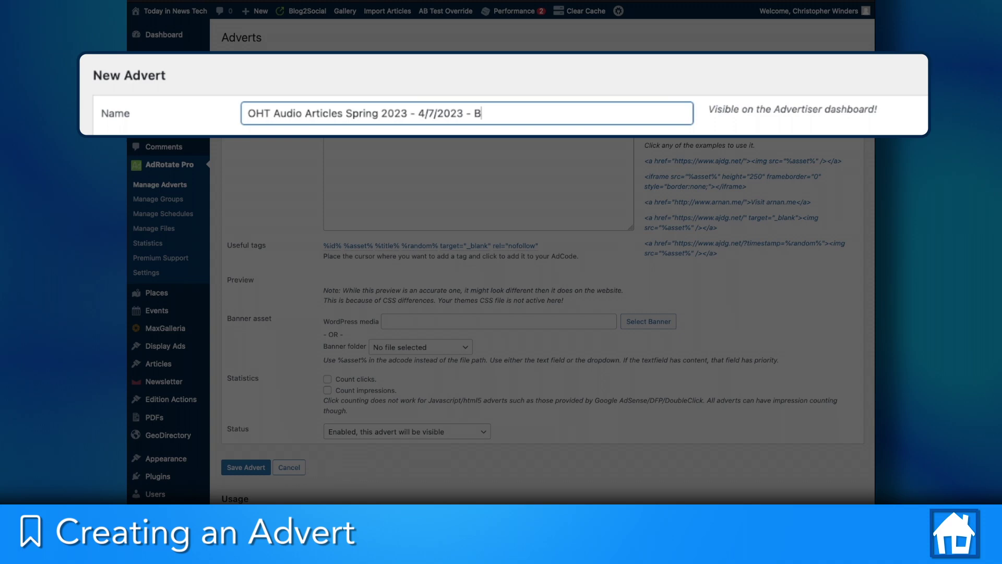
type("anner")
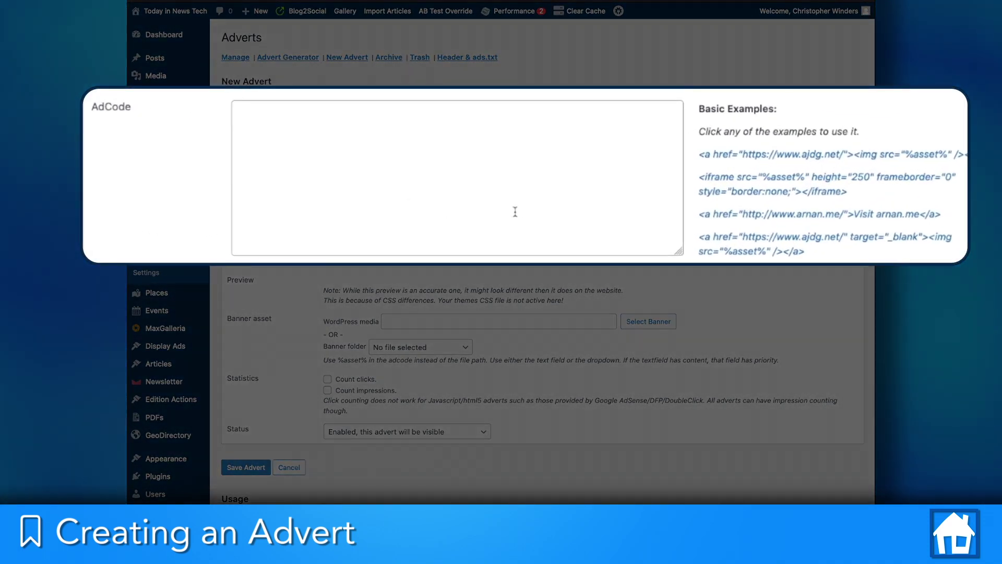
Insert the basic linked-image AdCode and point its link at the our-hometown.com audio playlists page
left_click(516, 212)
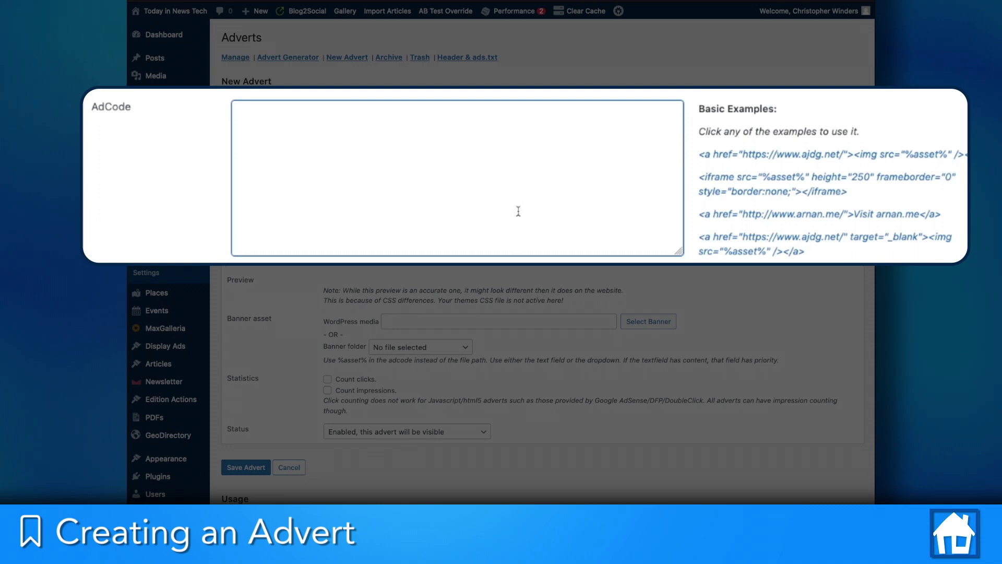
left_click(747, 158)
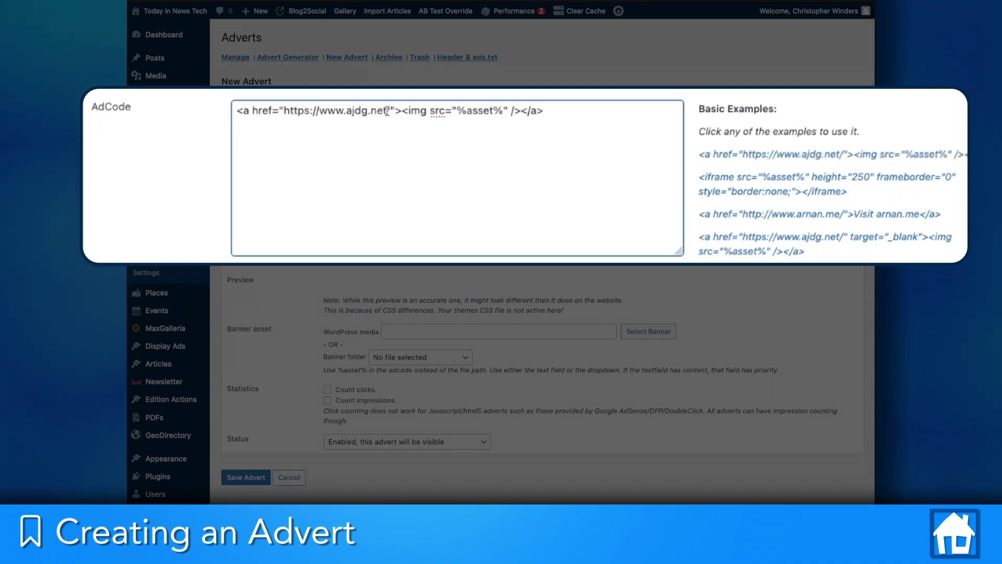
left_click_drag(545, 110, 219, 110)
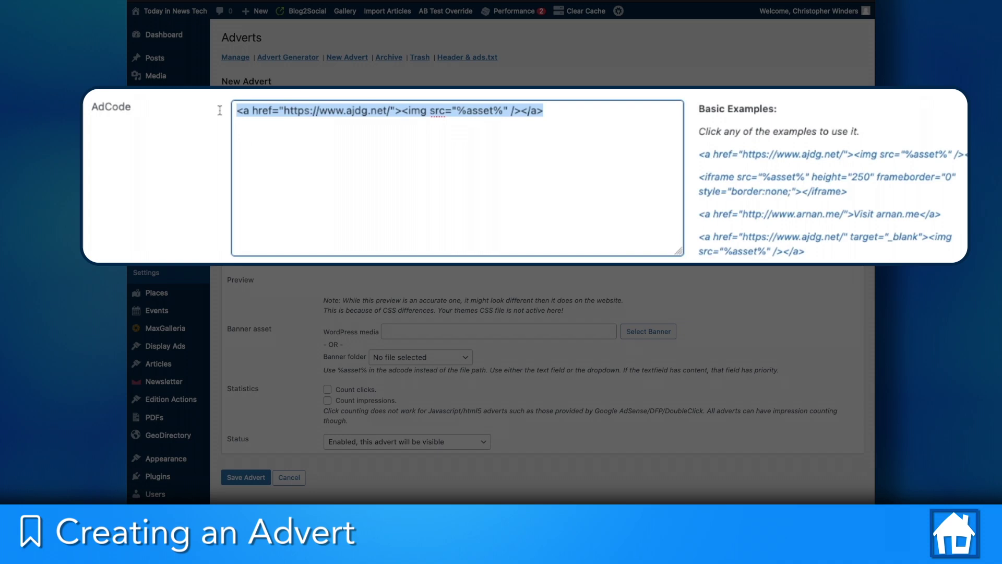
left_click(320, 126)
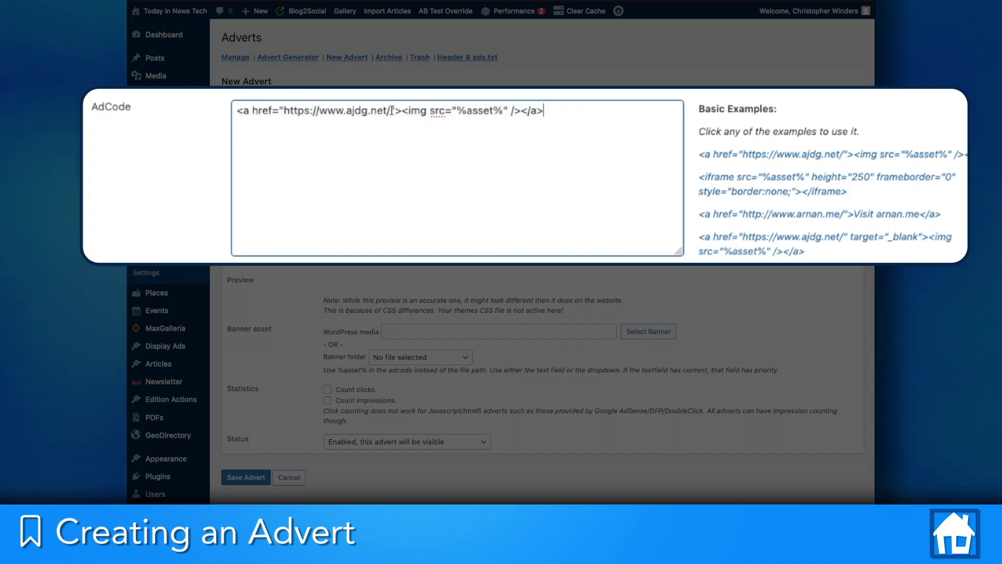
left_click_drag(392, 110, 283, 117)
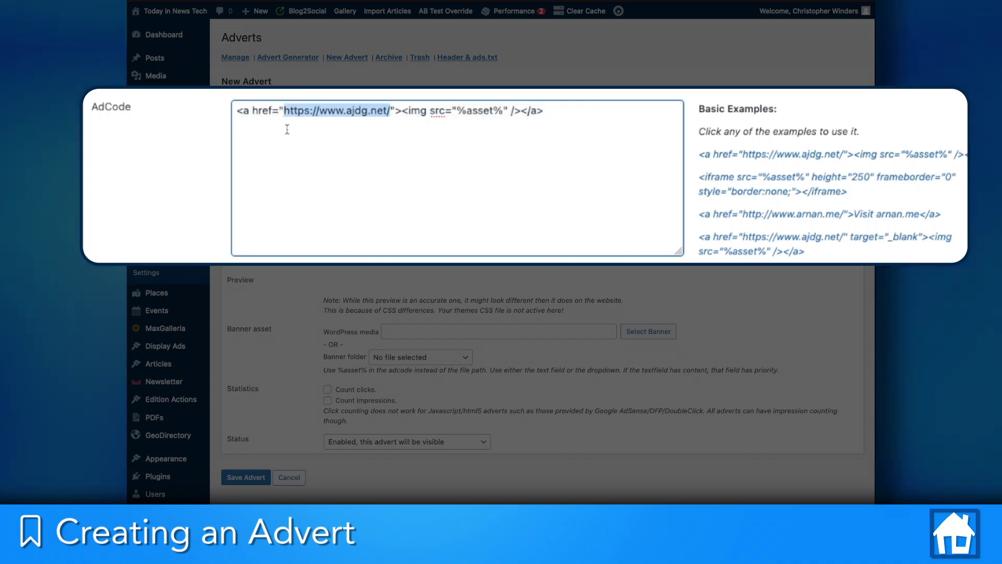
type("https://our-hometown.com/audio-articles-playlists/")
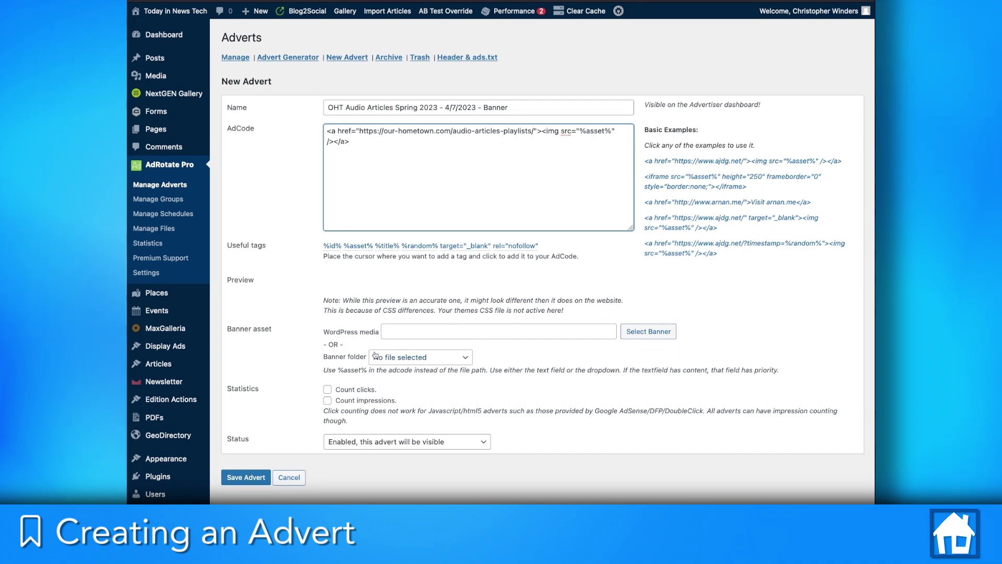
left_click(389, 365)
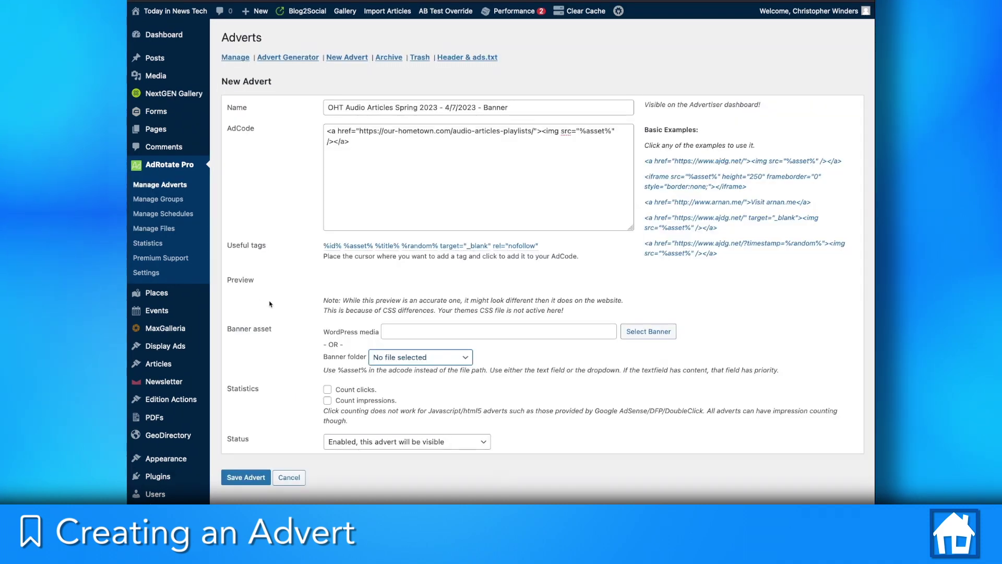
Choose BANNER-Wide-Button.png from the Media Library as the advert's banner asset and preview it
left_click(654, 333)
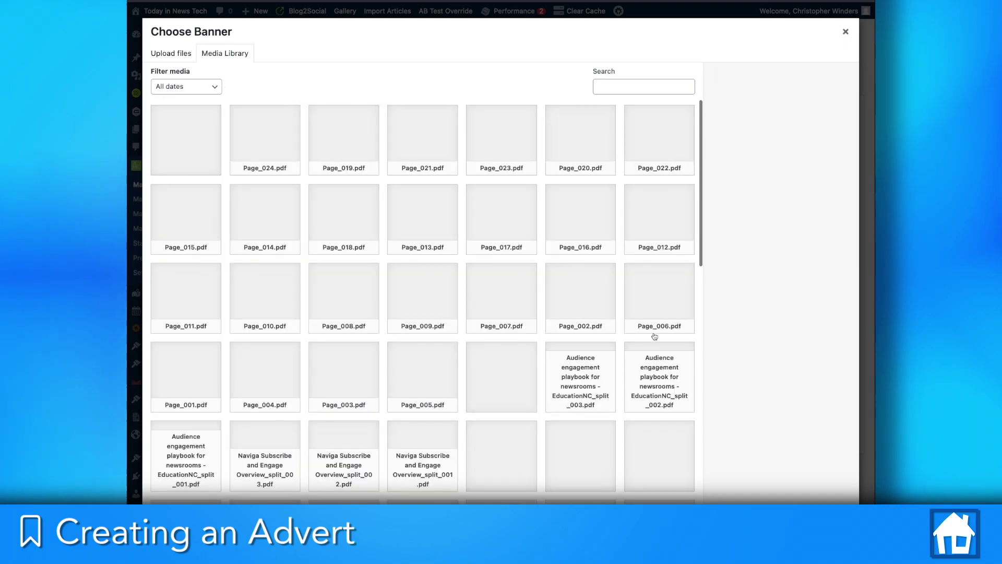
left_click(643, 86)
type("ba")
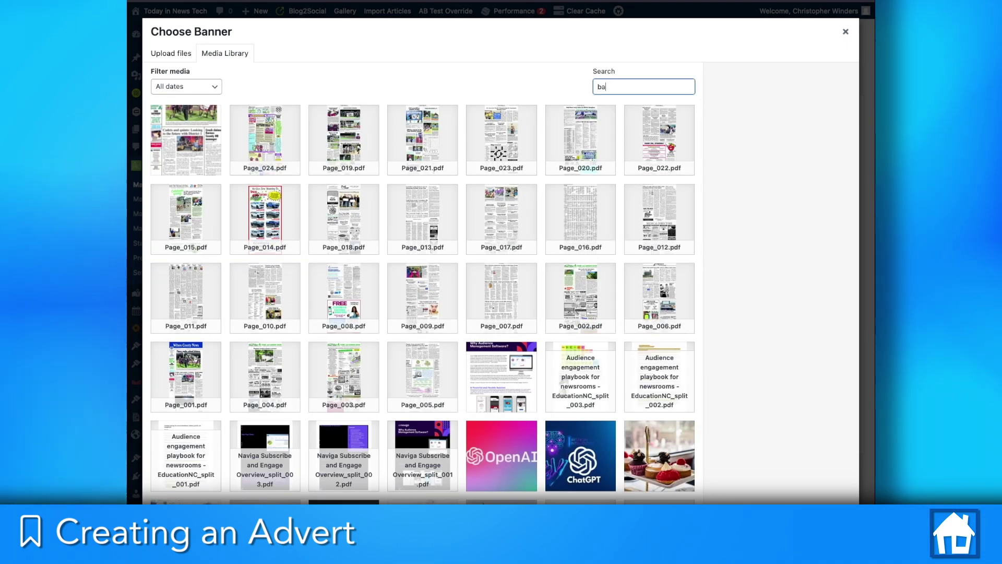
type("nner")
left_click(197, 150)
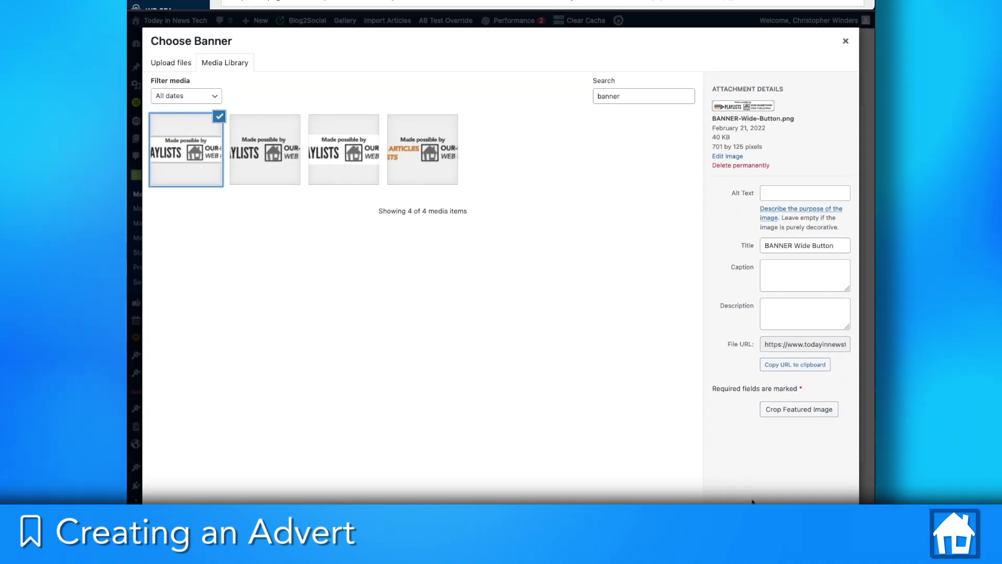
left_click(933, 483)
left_click(496, 166)
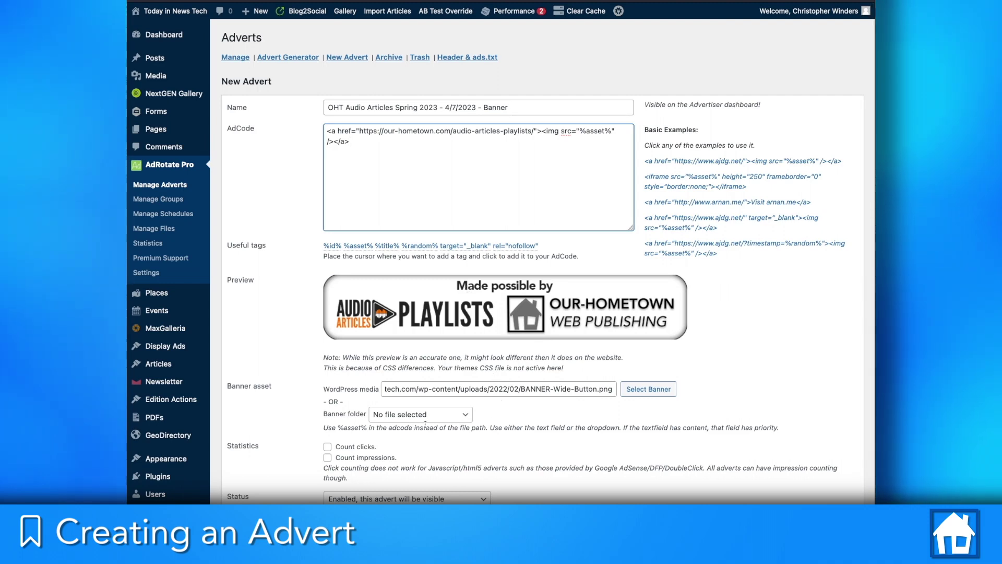
scroll(425, 424, "down", 2)
Enable both click counting and impression counting under Statistics
left_click(327, 388)
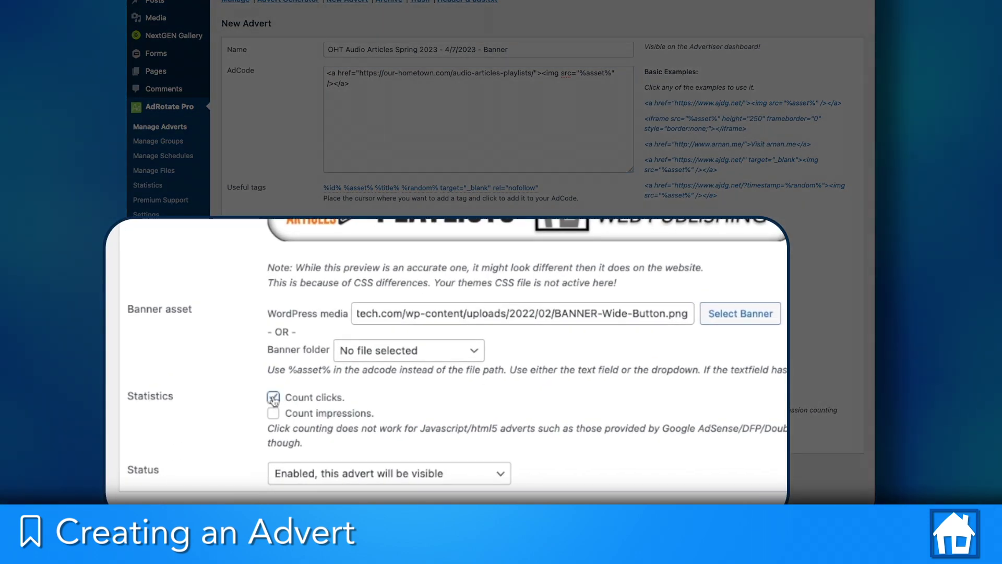
left_click(273, 413)
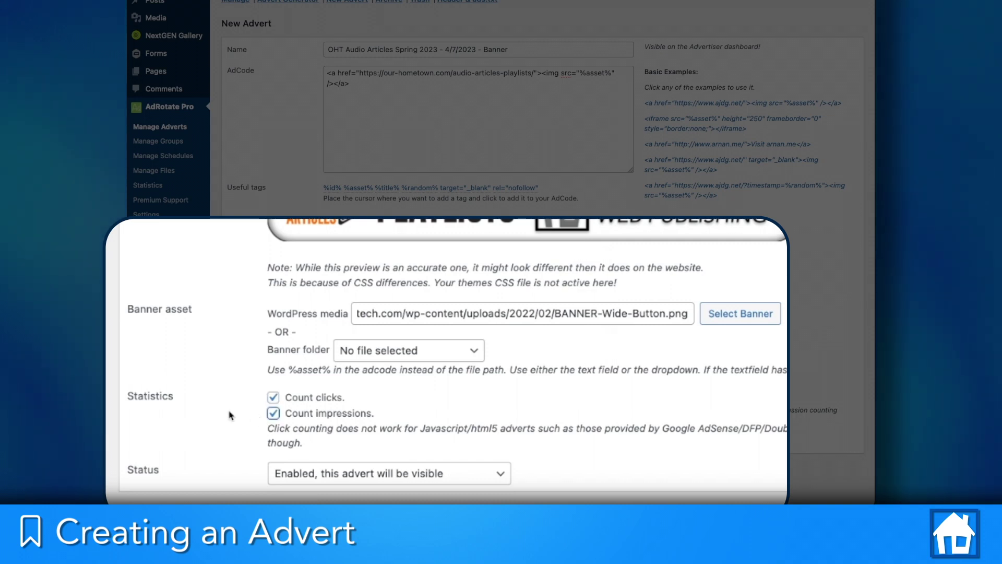
scroll(229, 414, "down", 1)
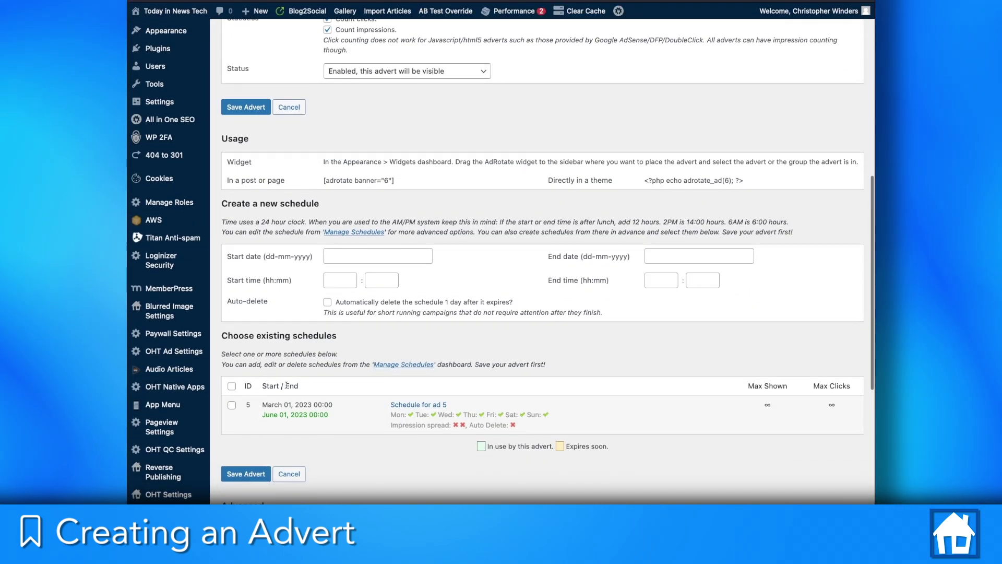
Create a new schedule running from 07-04-2023 to 30-04-2023
left_click(232, 408)
scroll(233, 408, "down", 1)
left_click(361, 216)
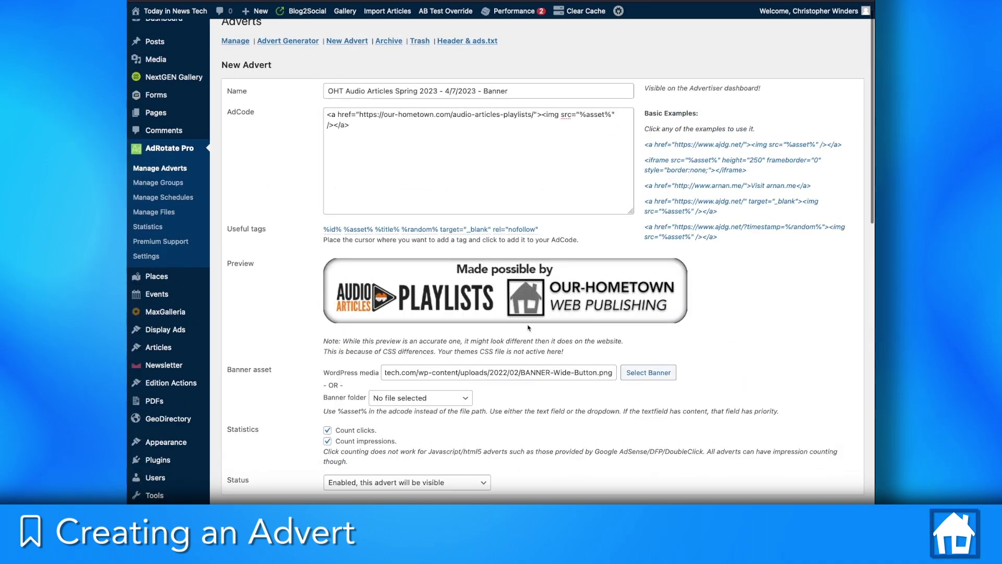
scroll(505, 324, "down", 5)
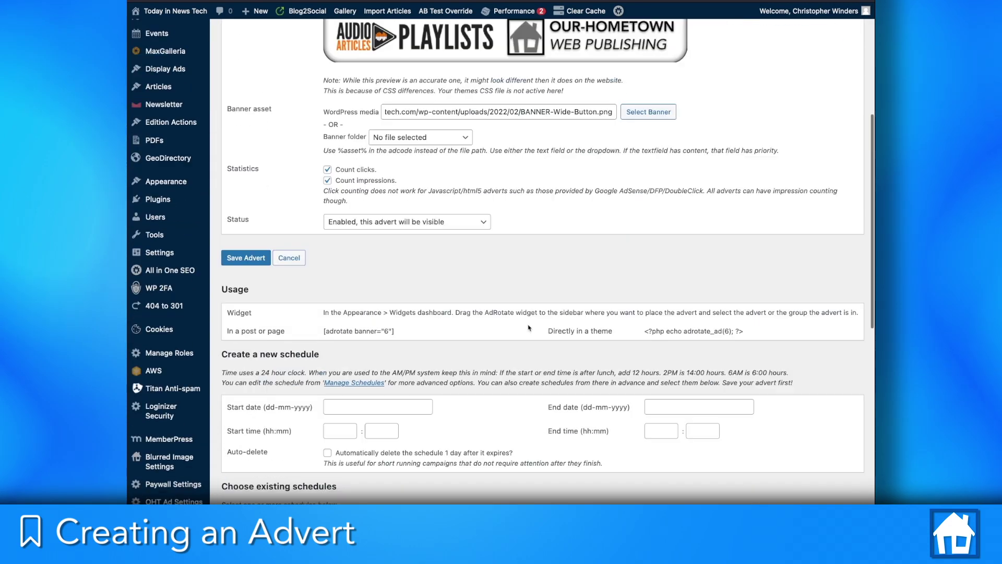
scroll(504, 324, "down", 2)
left_click(378, 273)
left_click(424, 327)
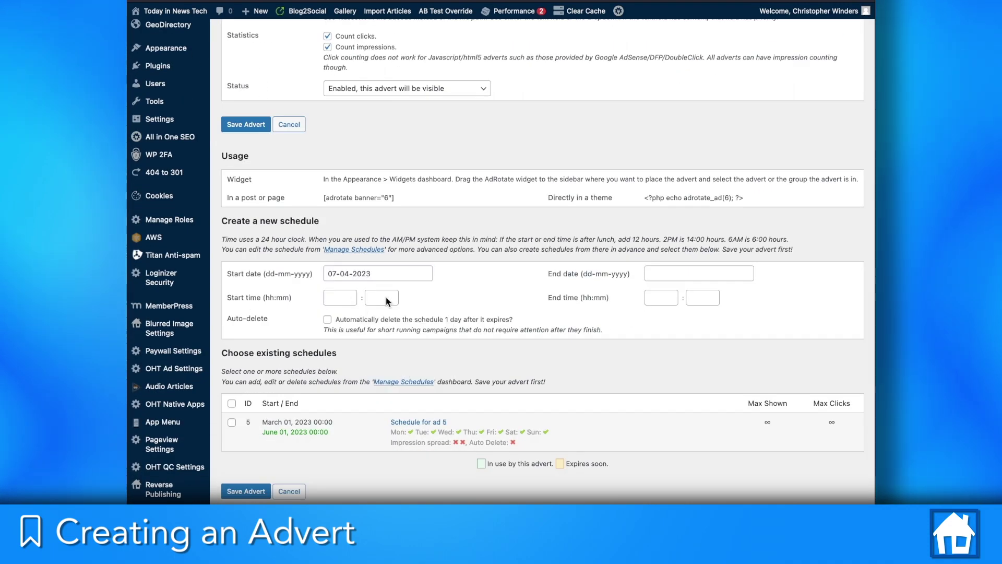
left_click(651, 271)
left_click(767, 385)
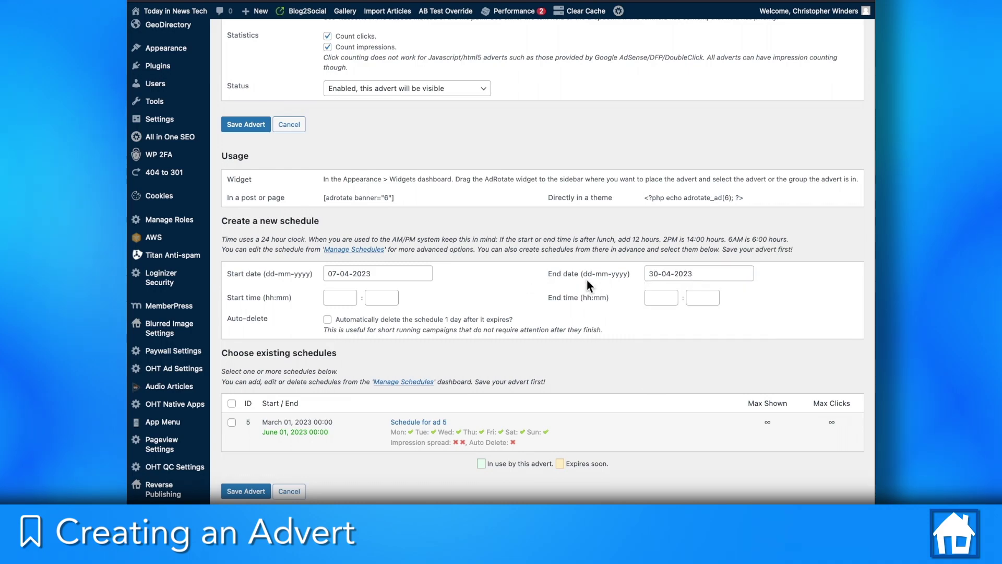
scroll(333, 449, "down", 2)
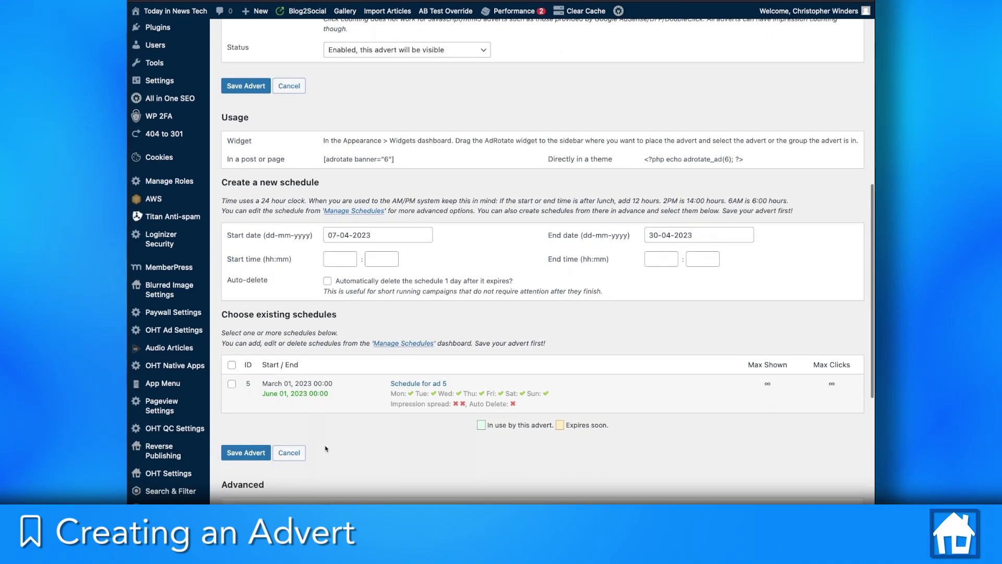
scroll(310, 436, "down", 2)
scroll(310, 435, "down", 4)
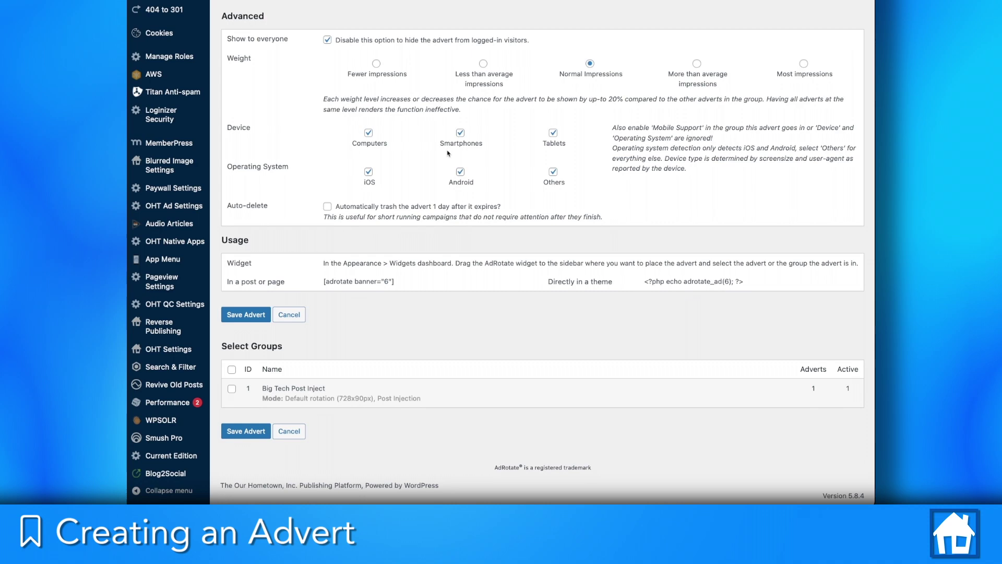
scroll(447, 154, "up", 2)
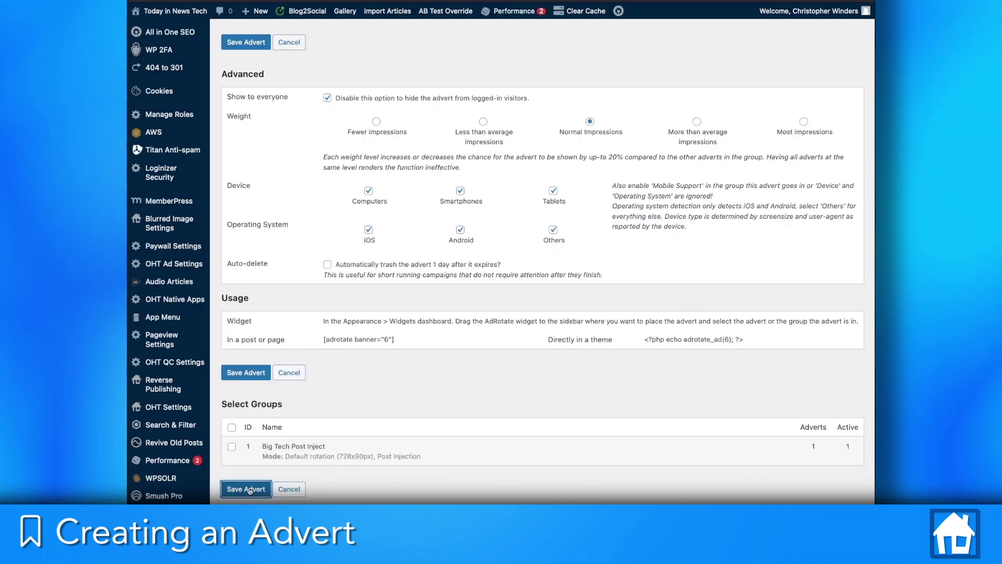
Save the advert so it lists as active from April 07 to April 30, 2023
left_click(242, 38)
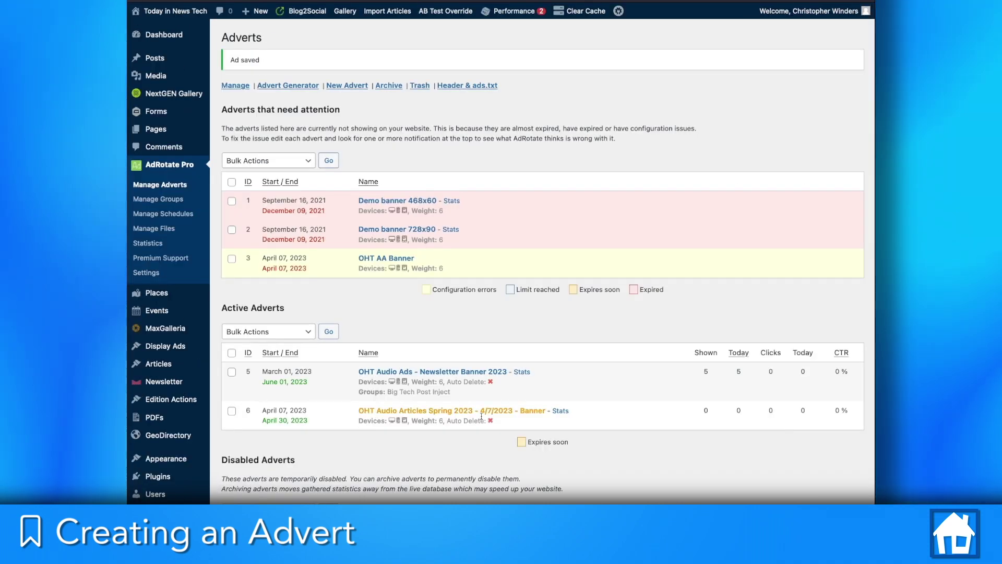
left_click_drag(592, 415, 354, 416)
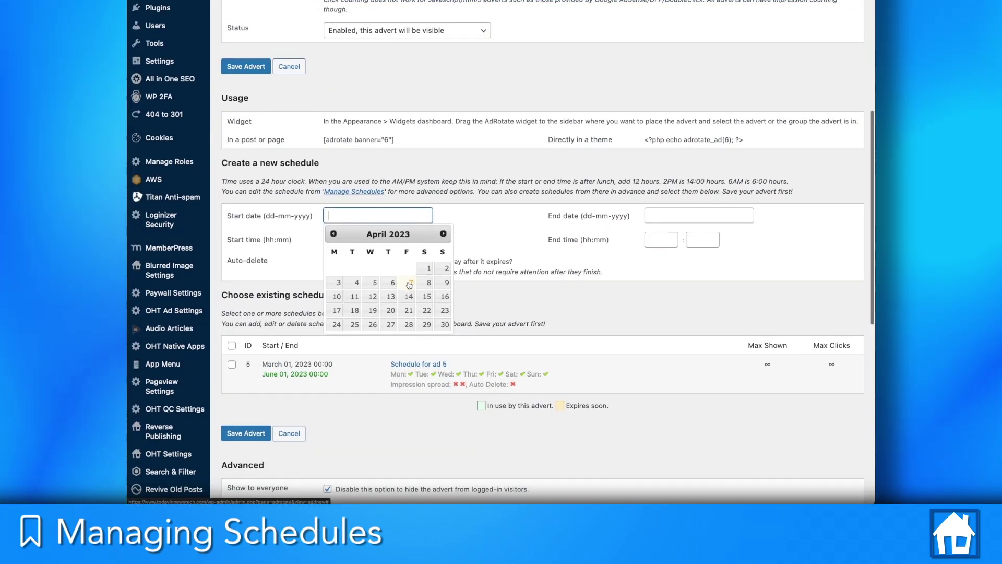
Set dates 7–30 April 2023, attach existing Schedule for ad 5, and save the advert
left_click(409, 282)
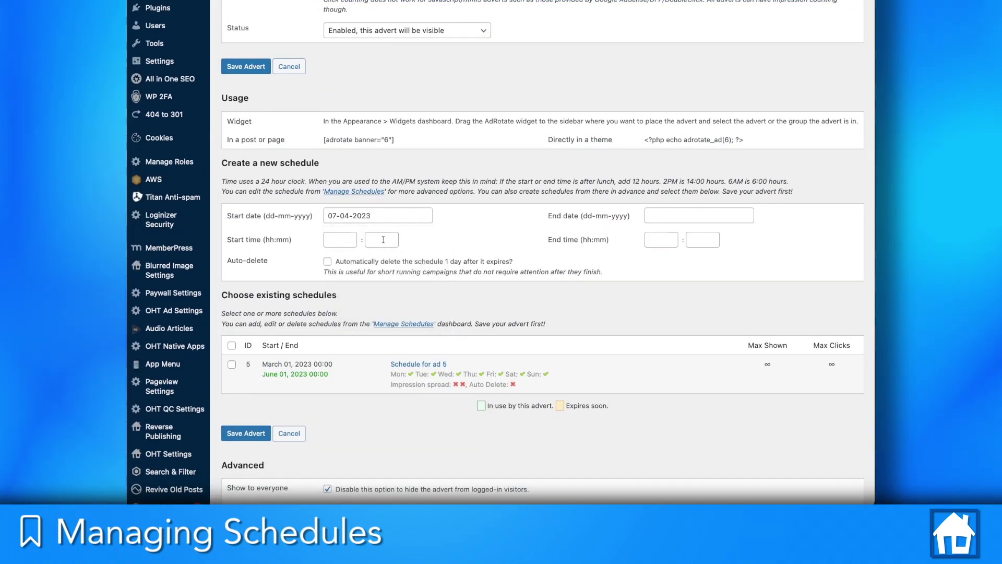
left_click(659, 213)
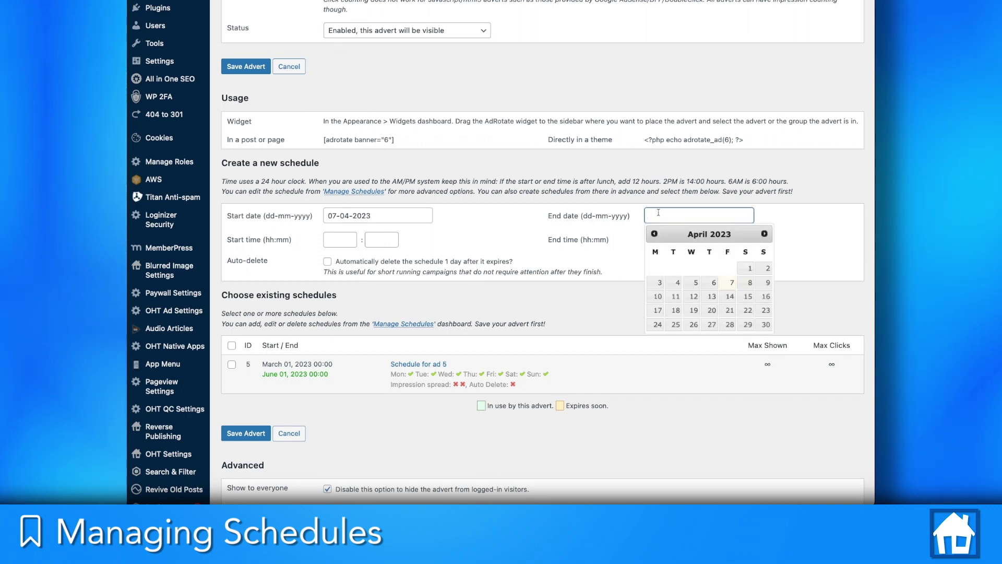
left_click(767, 325)
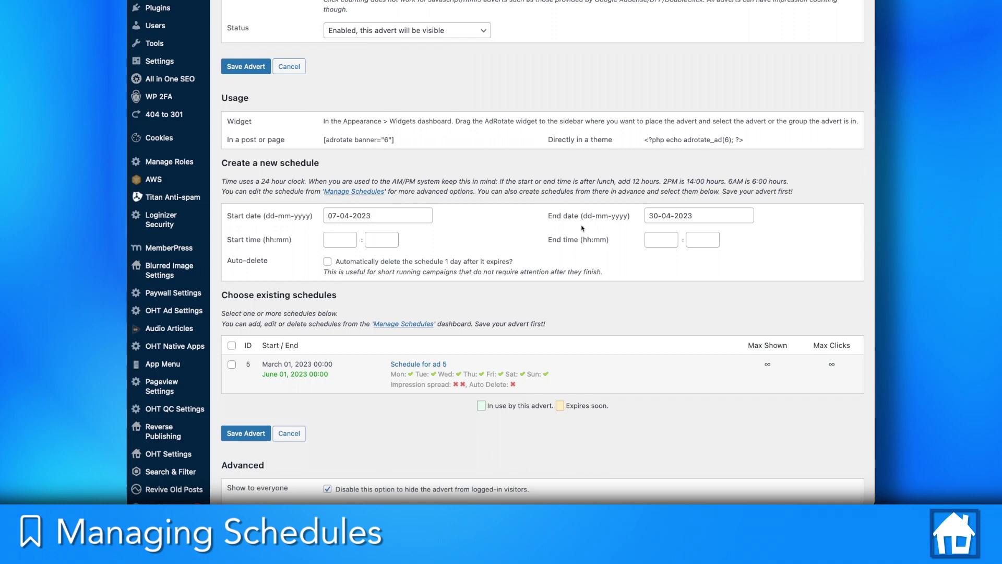
scroll(319, 389, "down", 2)
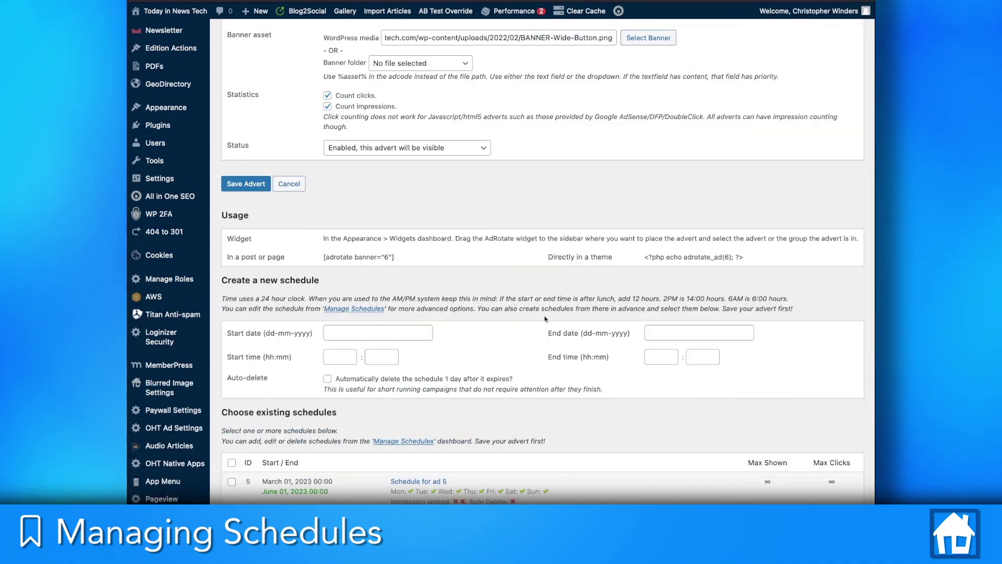
scroll(443, 343, "down", 1)
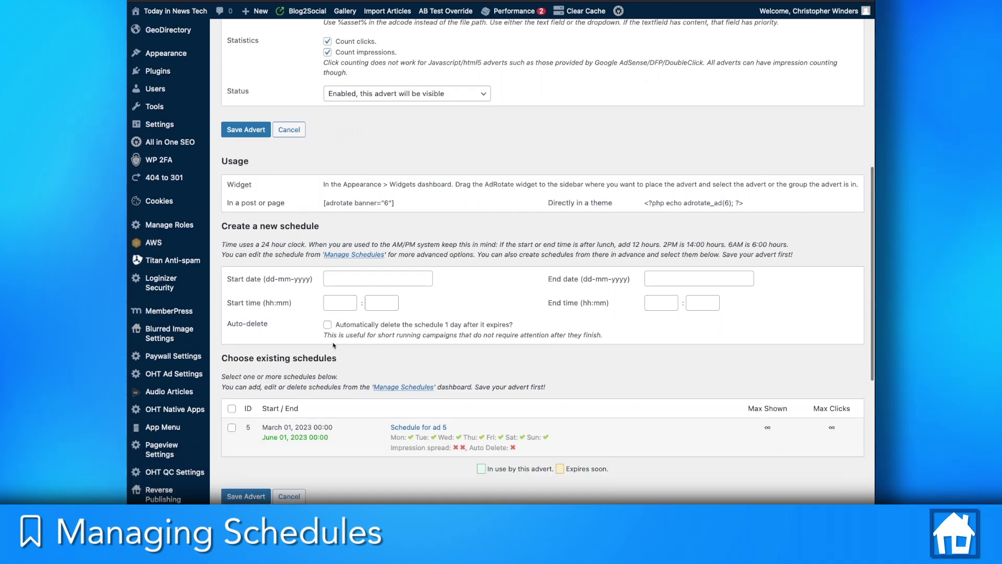
scroll(334, 346, "down", 1)
left_click(231, 404)
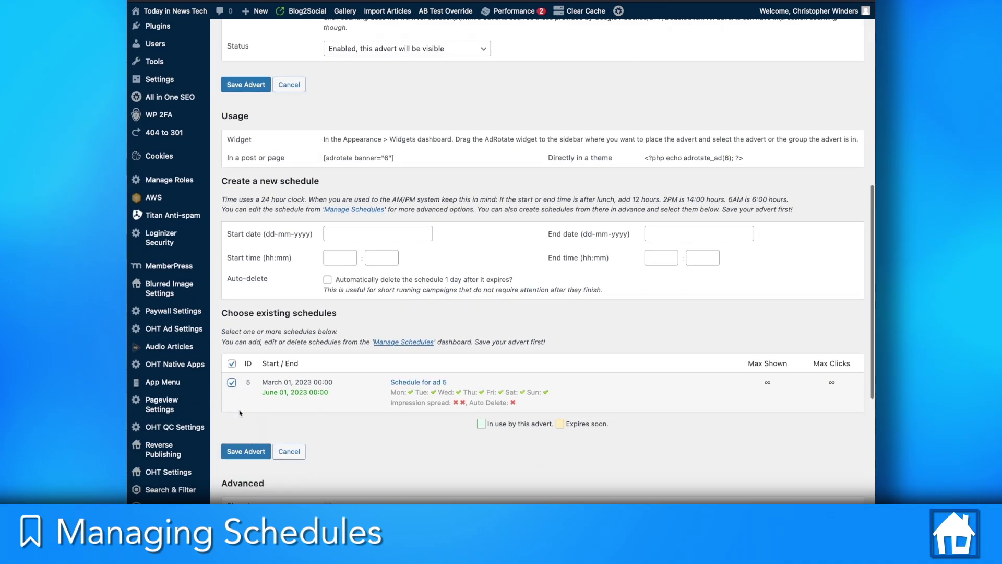
scroll(239, 412, "down", 1)
left_click(246, 432)
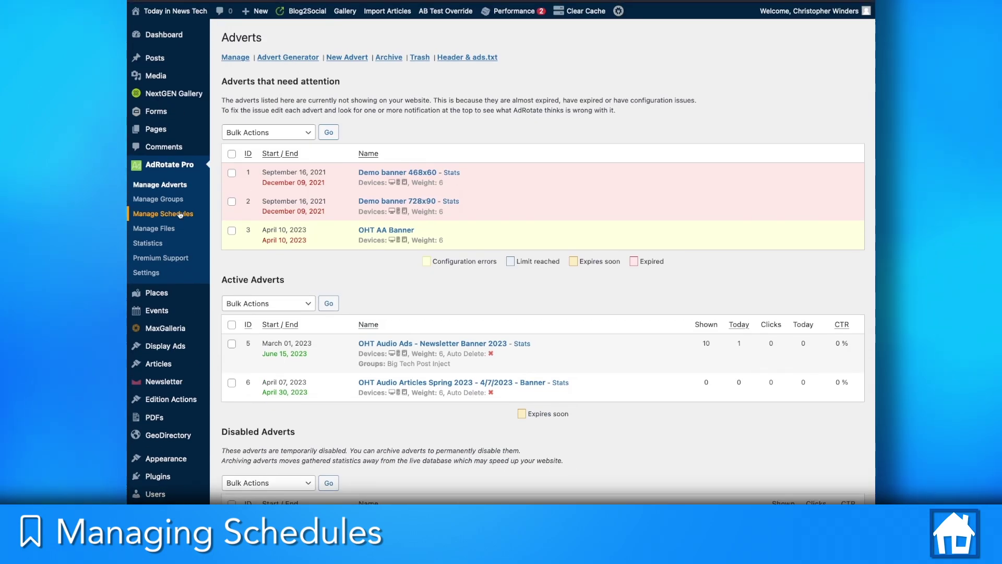
In Manage Schedules, rename 'Schedule for ad 5' to 'Schedule for OHT Leaderboard'
left_click(180, 214)
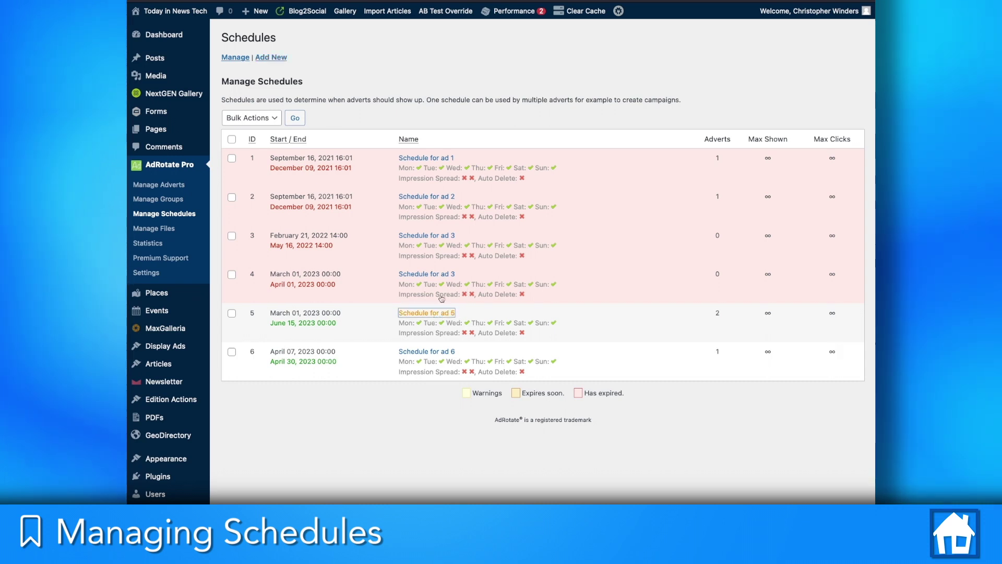
left_click(429, 312)
left_click_drag(390, 123, 374, 124)
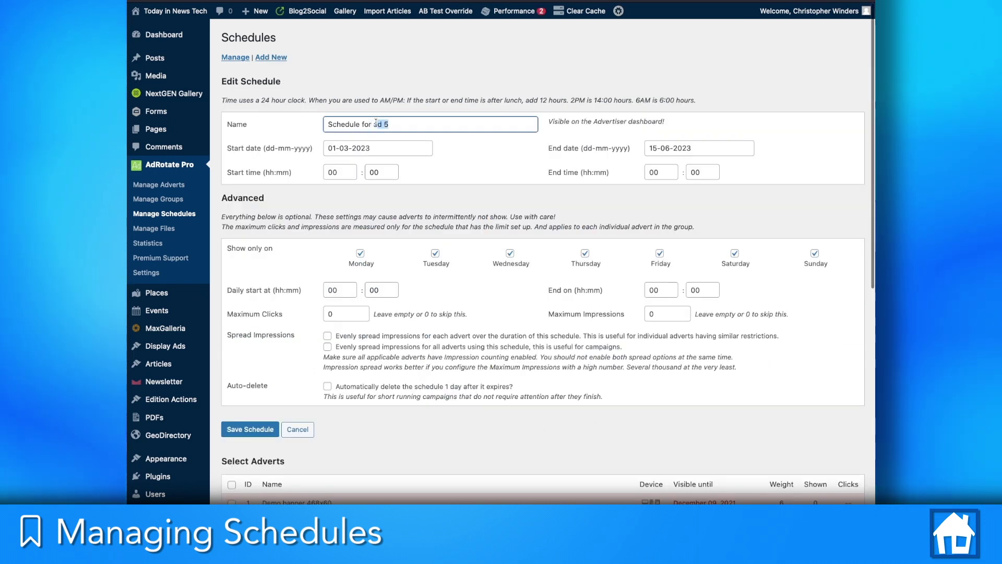
type("OHT Le")
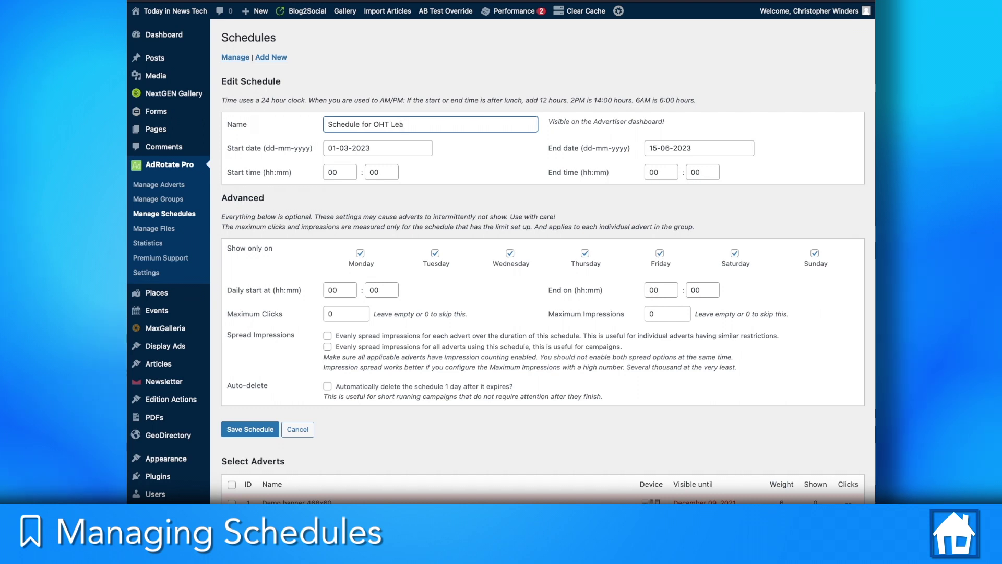
type("aderboard")
left_click(584, 138)
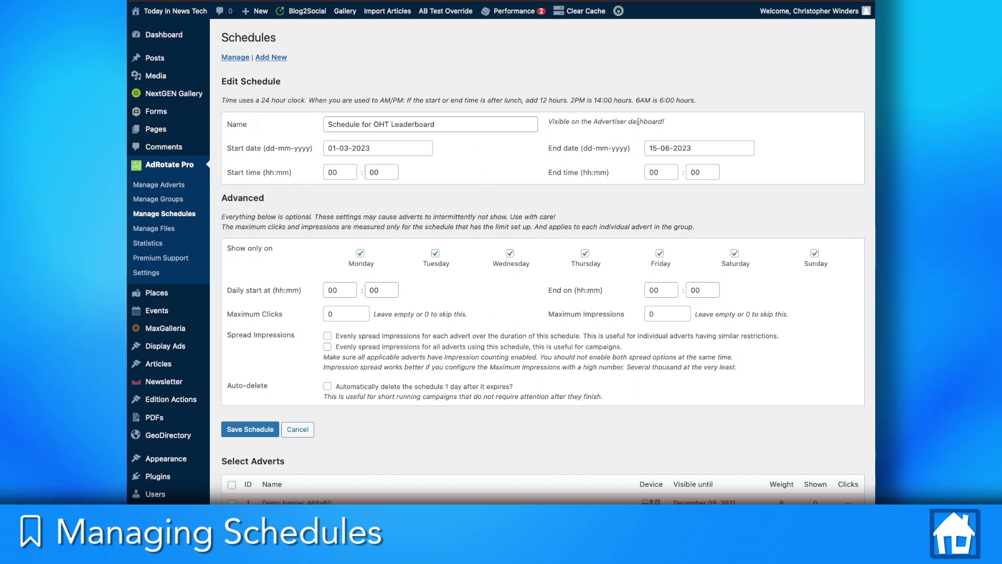
Check the schedule's end date and review the name and adverts it covers
left_click(697, 147)
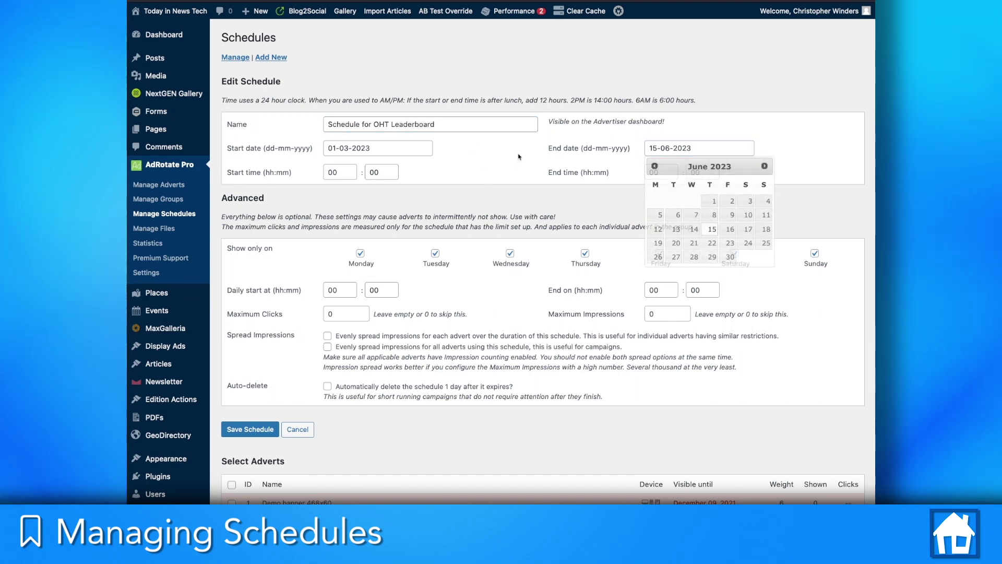
left_click(482, 264)
scroll(514, 291, "down", 2)
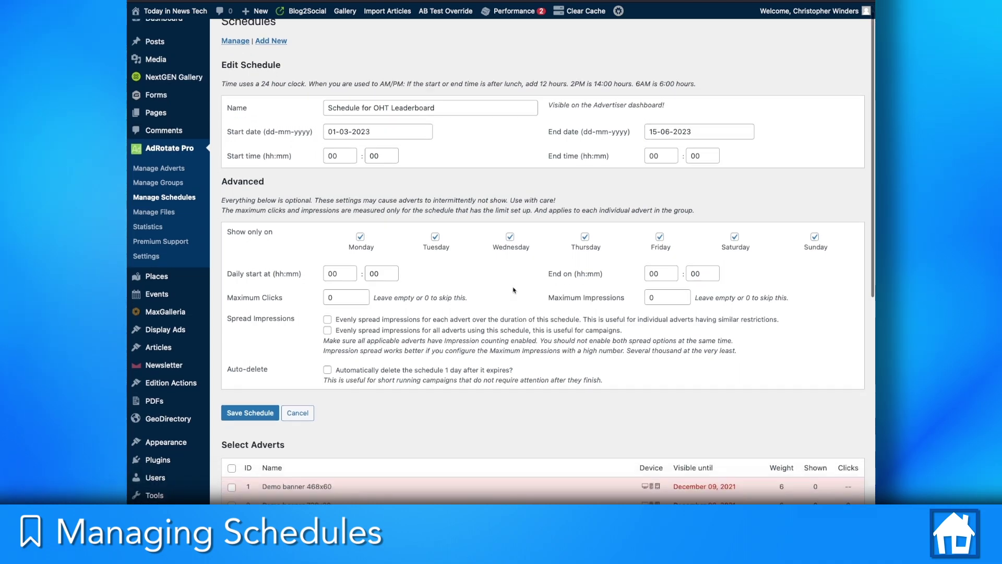
scroll(513, 291, "down", 2)
scroll(513, 290, "down", 1)
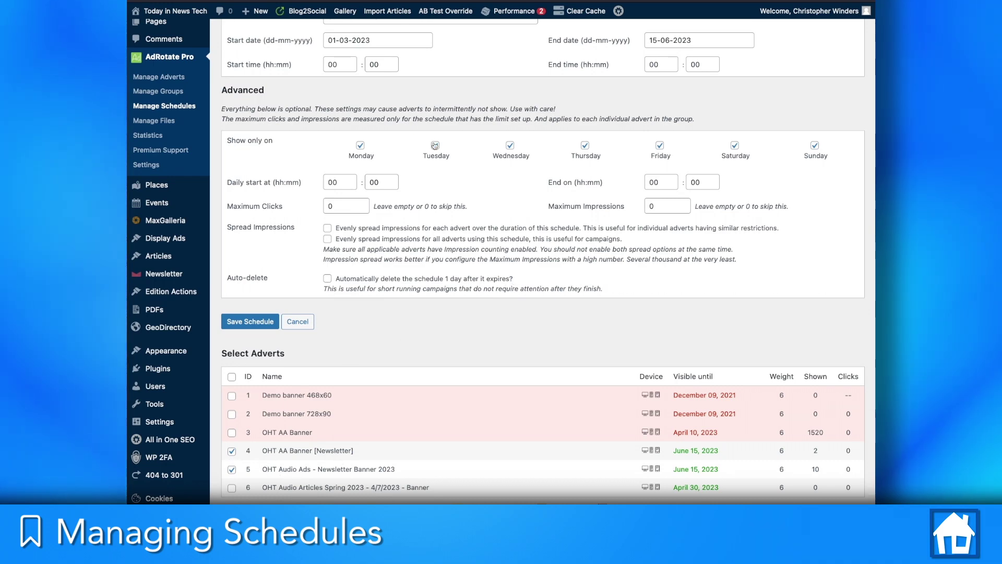
scroll(434, 145, "up", 5)
triple_click(415, 123)
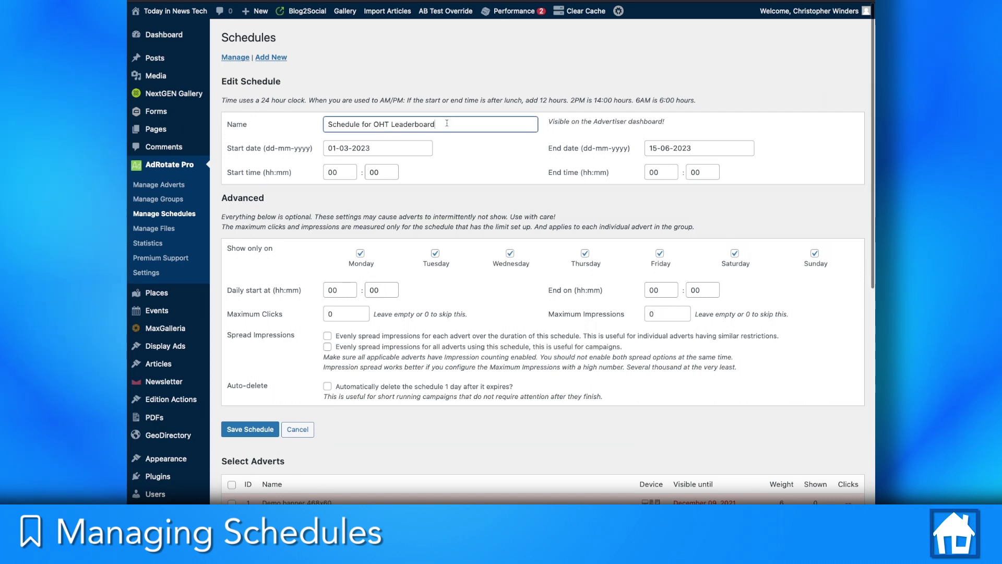
left_click(494, 162)
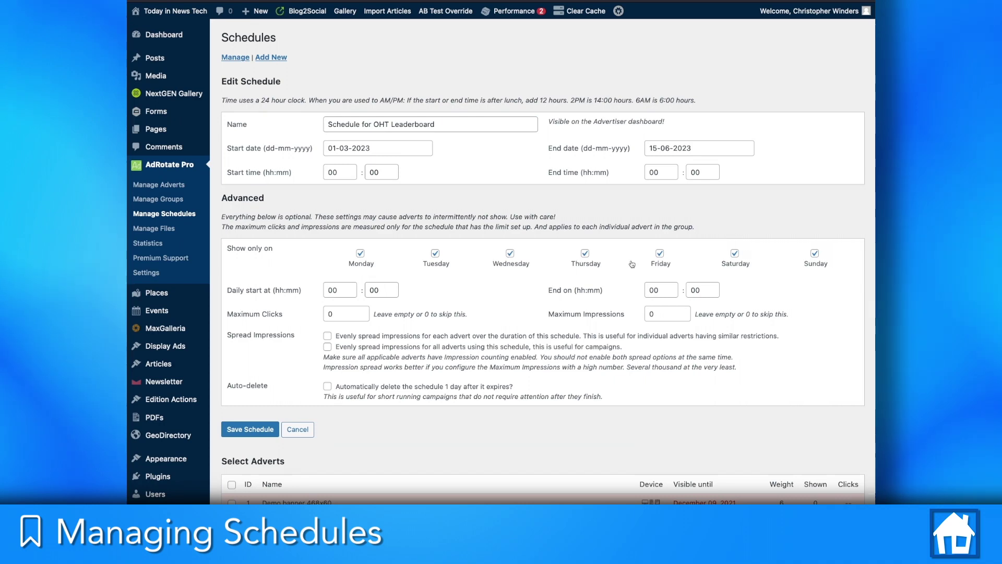
scroll(632, 264, "down", 3)
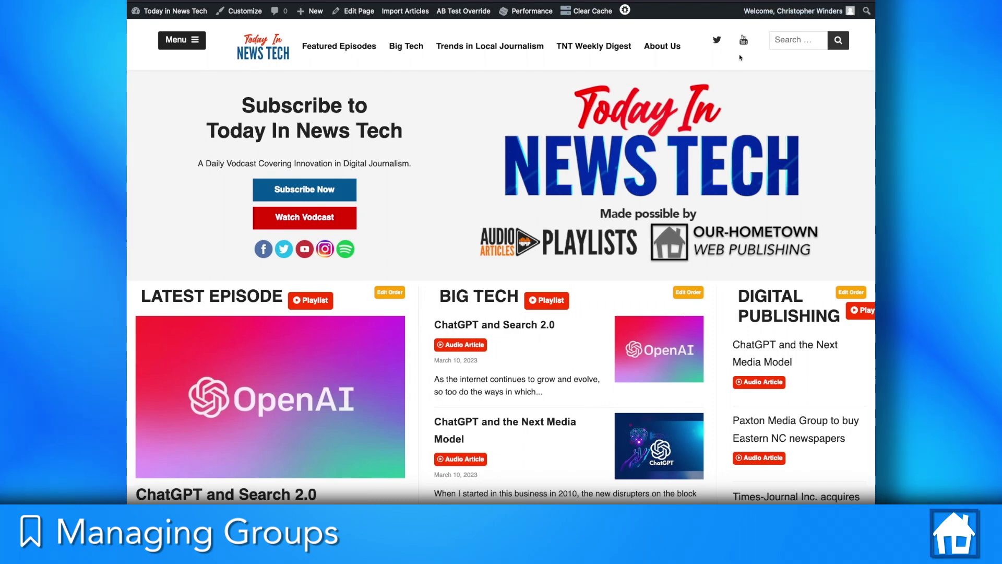
scroll(525, 204, "down", 3)
scroll(526, 204, "down", 2)
scroll(525, 205, "down", 3)
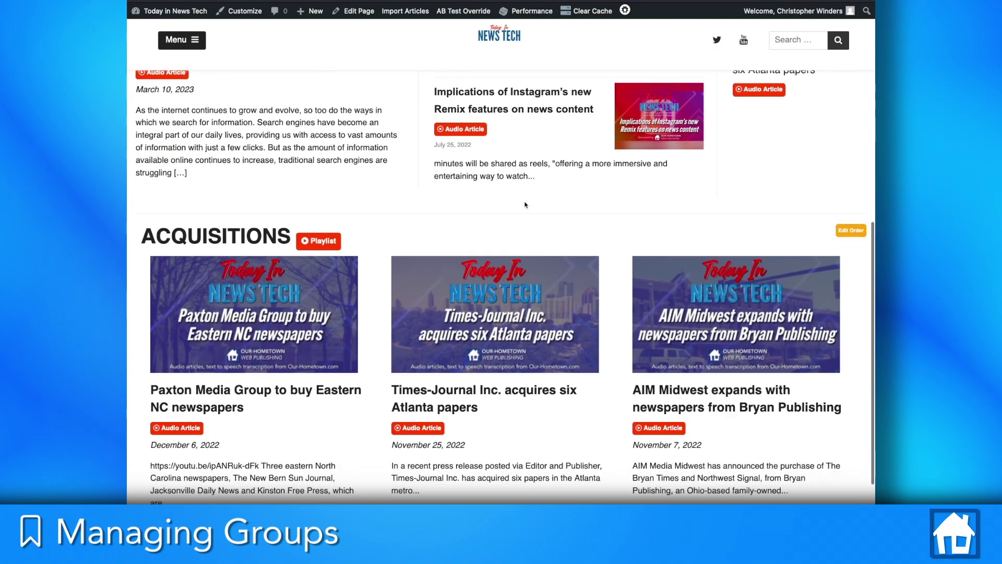
scroll(525, 204, "down", 3)
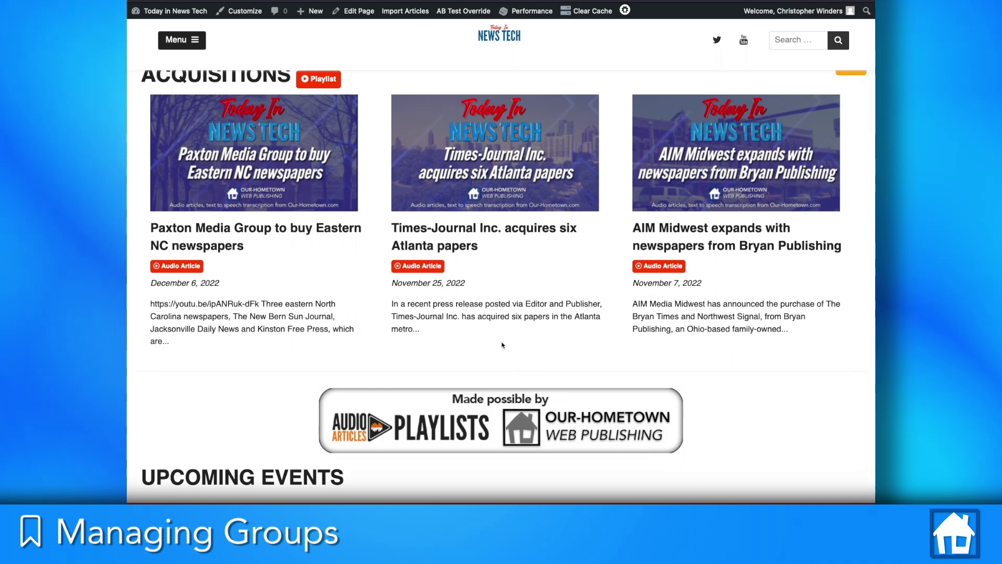
scroll(436, 264, "up", 1)
scroll(435, 265, "up", 3)
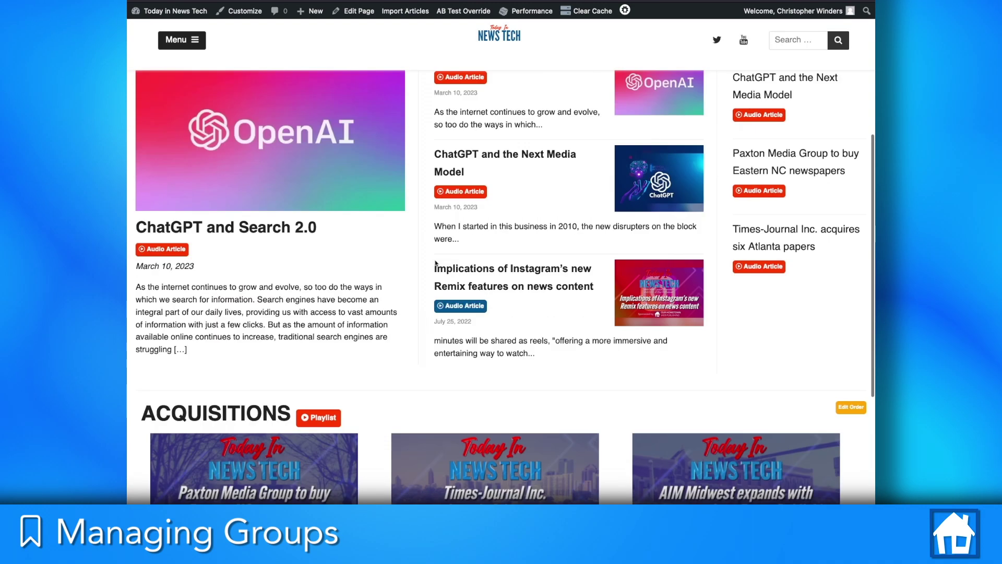
scroll(436, 264, "up", 3)
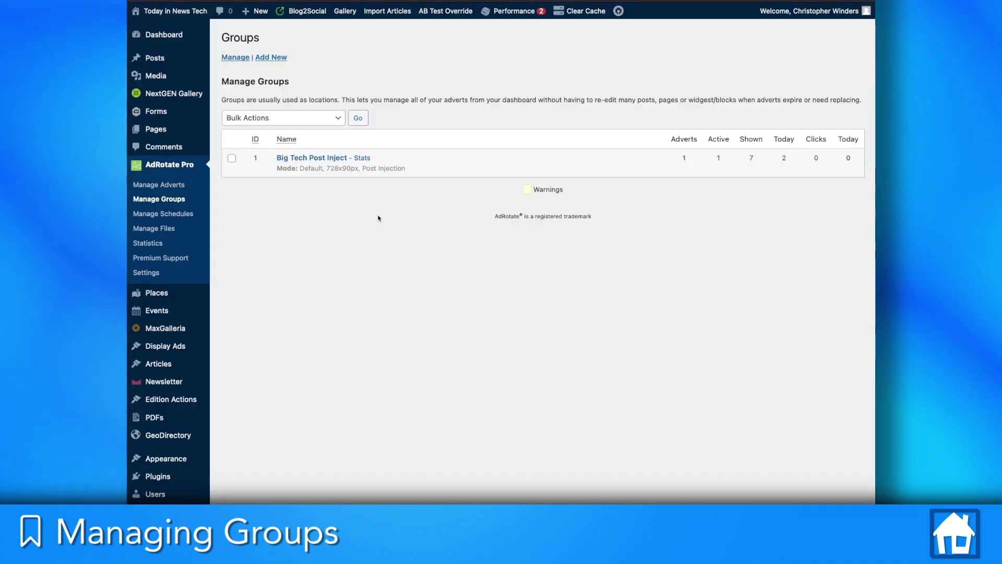
Start a new advert group named OHT Leaderboard
left_click(275, 61)
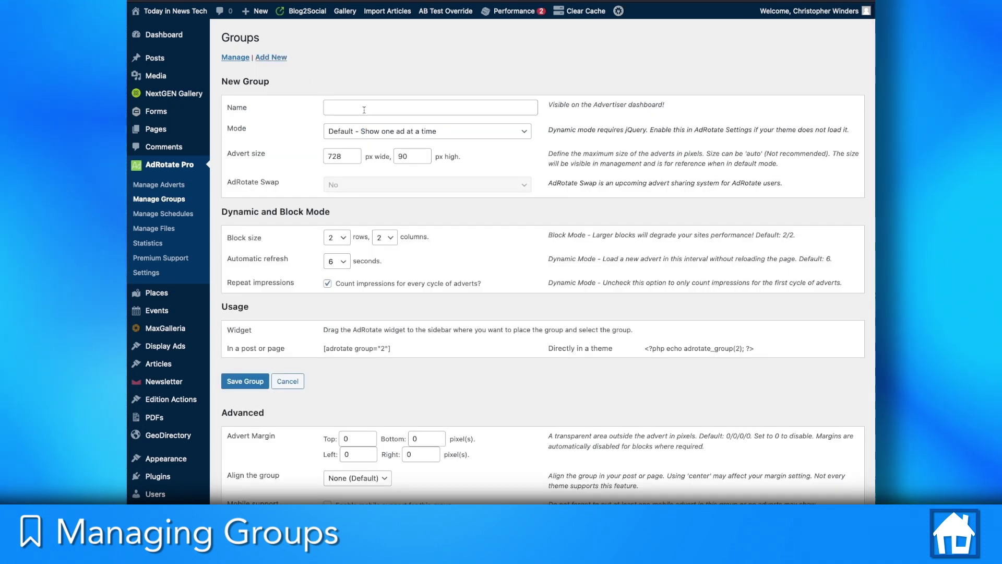
left_click(364, 110)
type("OH")
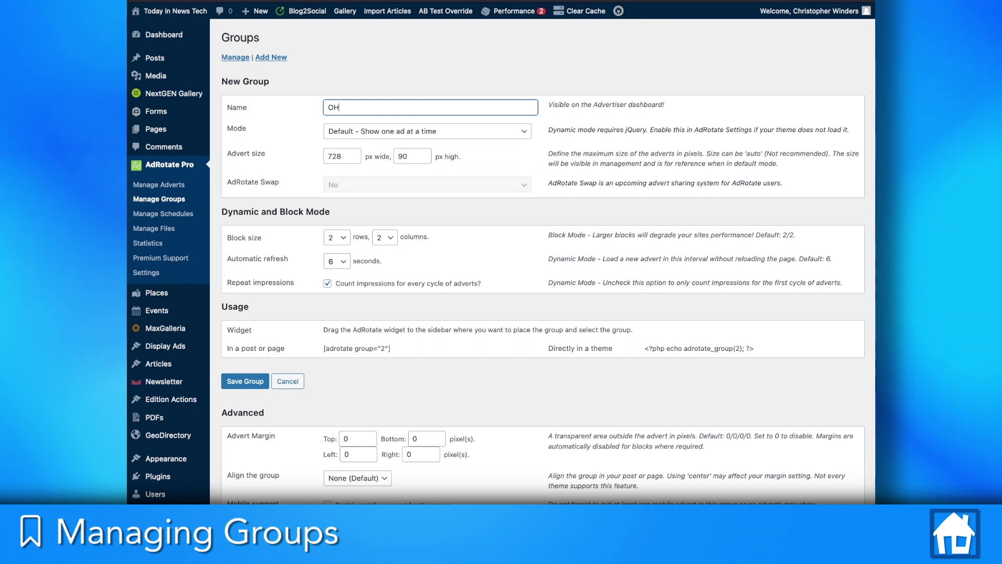
type("T Lea")
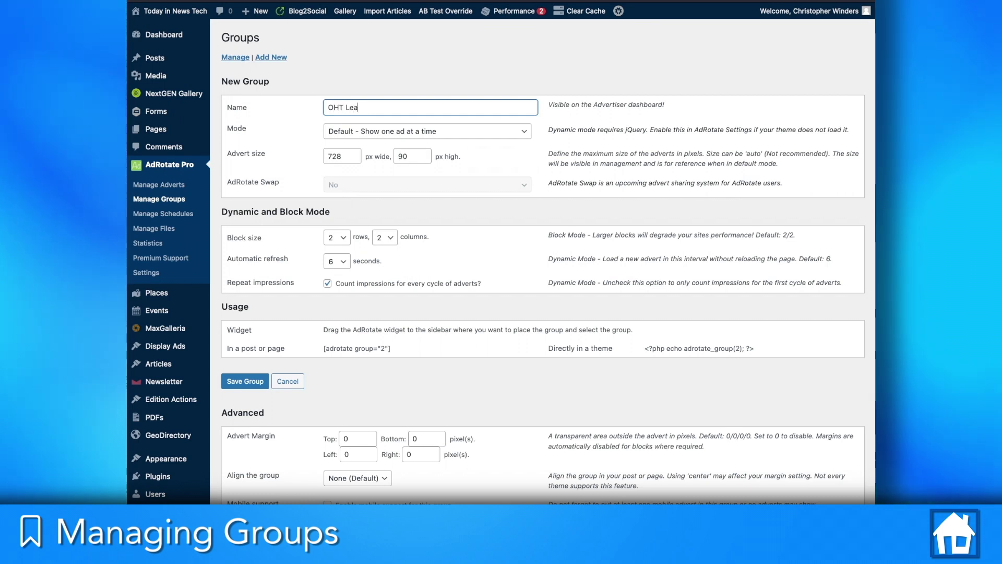
type("derboar")
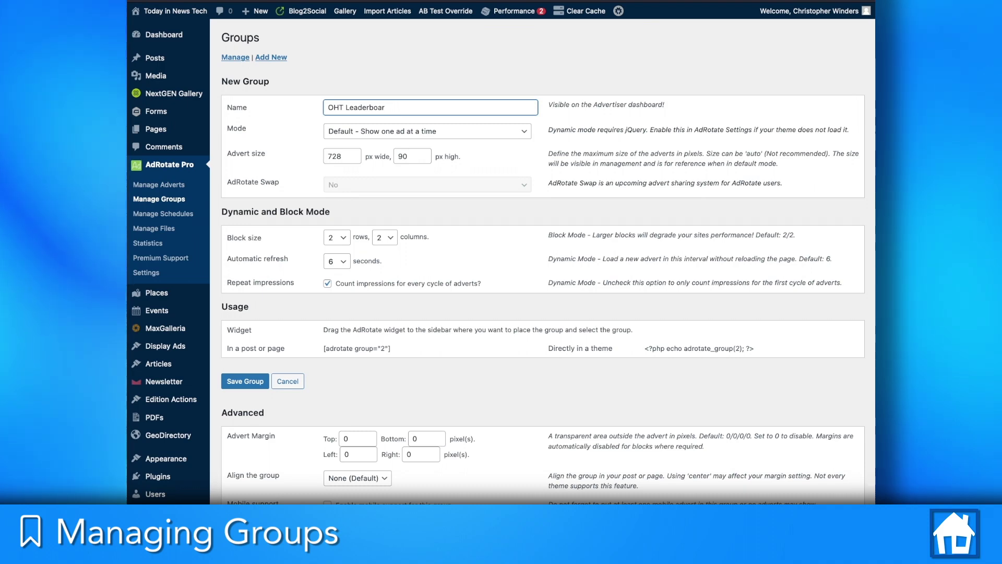
type("d")
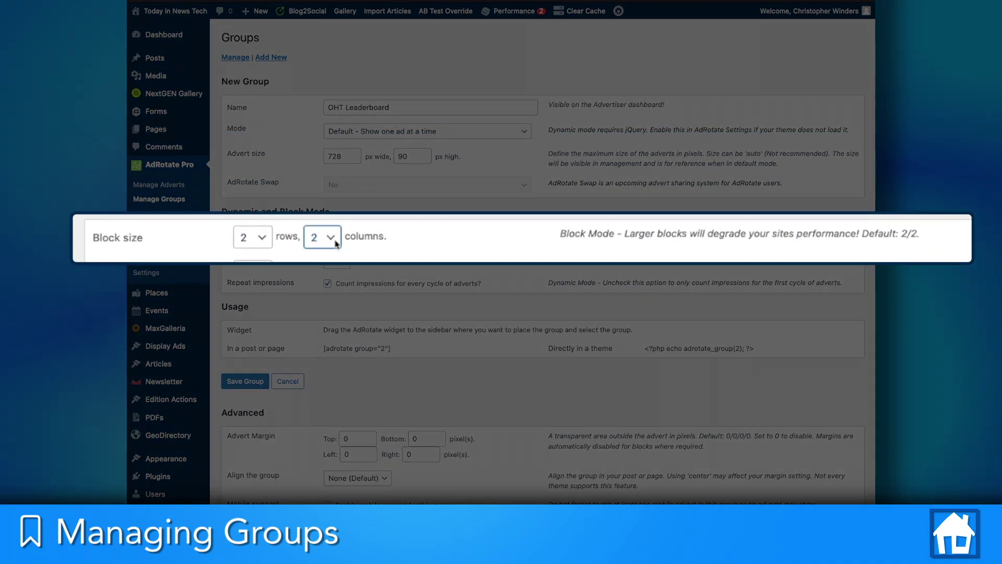
Set the block size to 3 rows by 1 column and save the OHT Leaderboard group
left_click(337, 229)
left_click(265, 241)
left_click(261, 256)
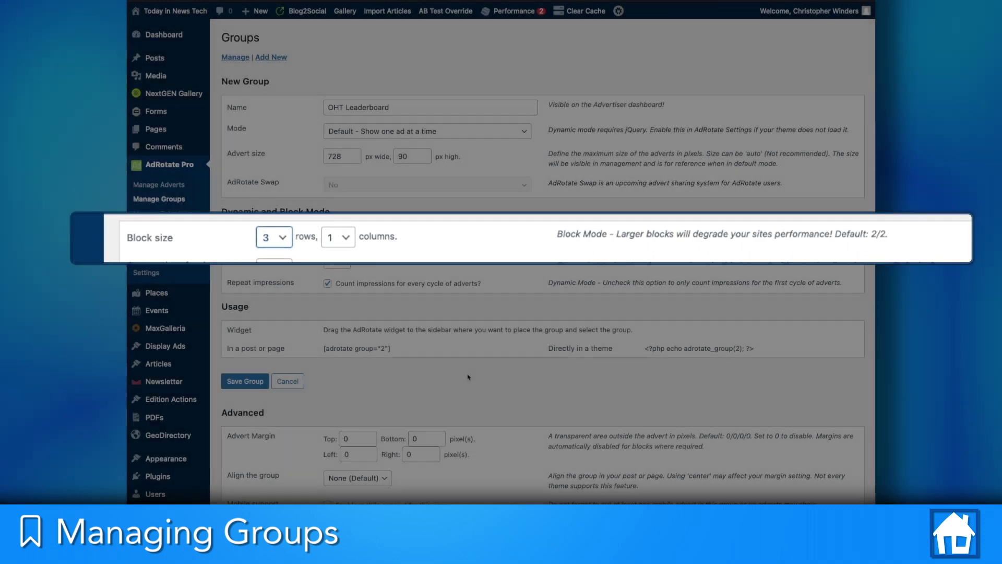
scroll(316, 359, "down", 1)
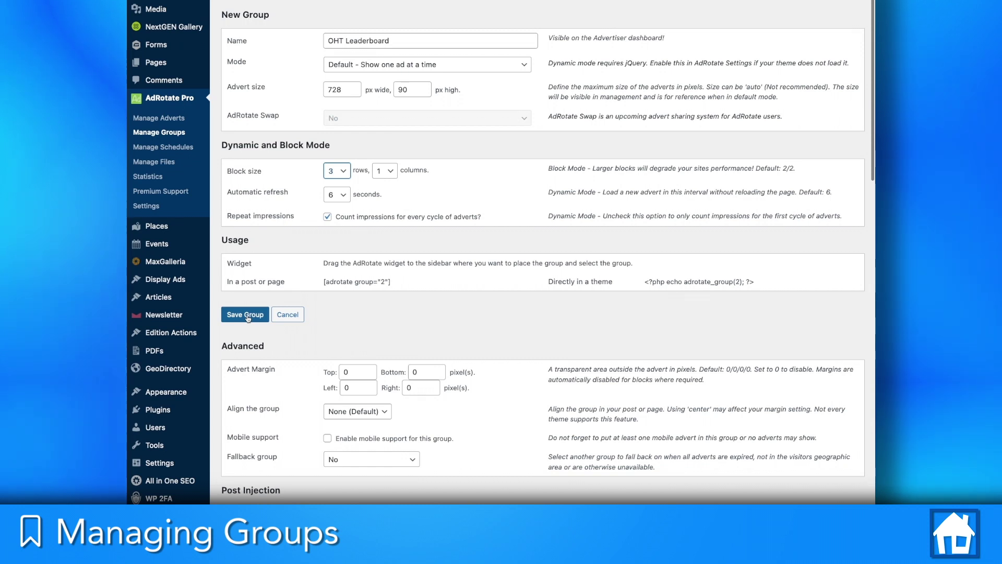
left_click(248, 317)
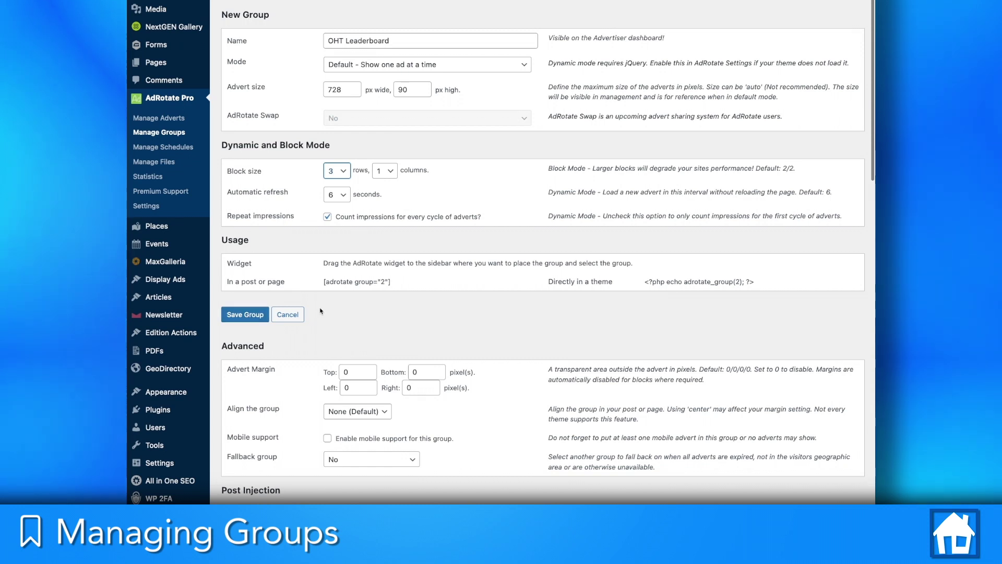
left_click(247, 318)
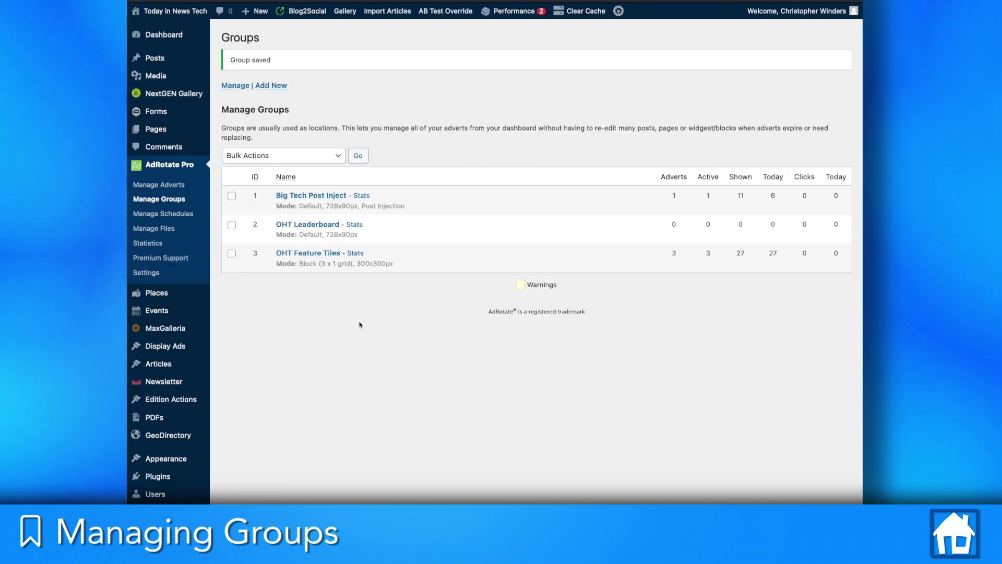
Review Big Tech Post Inject's post-injection targeting, then show the site homepage
left_click(321, 198)
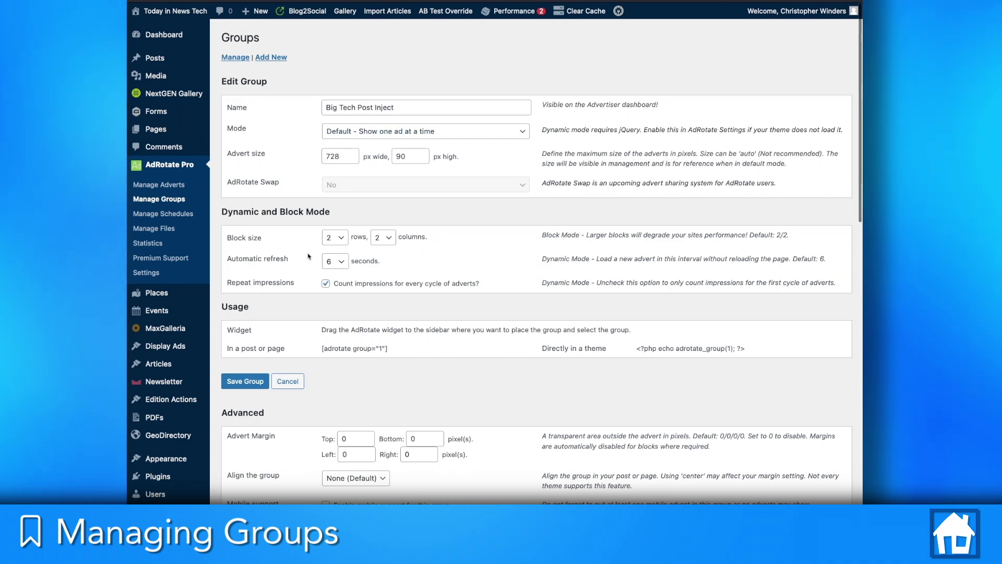
scroll(271, 278, "down", 1)
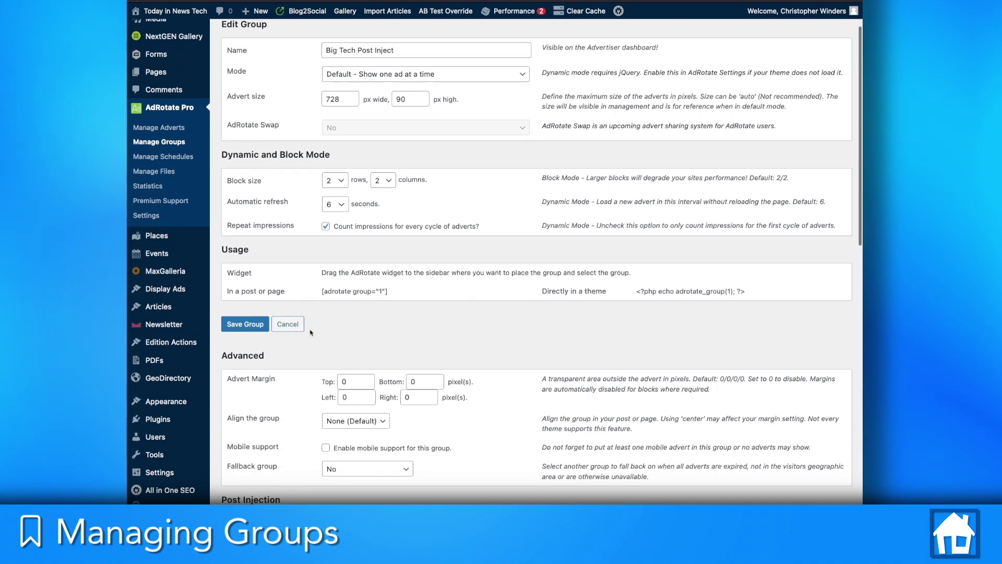
scroll(304, 337, "down", 2)
scroll(304, 336, "down", 3)
scroll(259, 360, "down", 1)
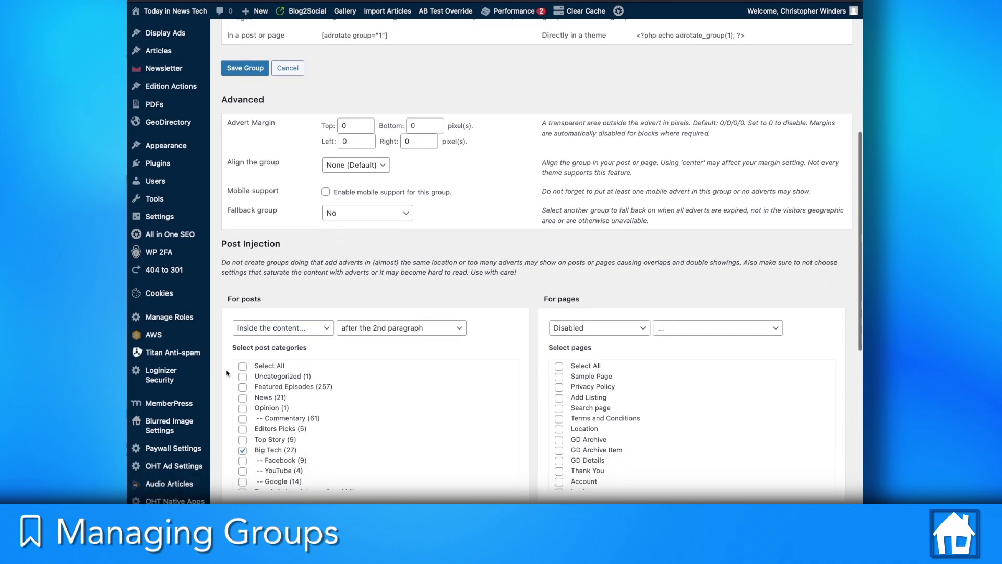
scroll(226, 381, "down", 2)
scroll(226, 382, "down", 1)
scroll(345, 341, "down", 2)
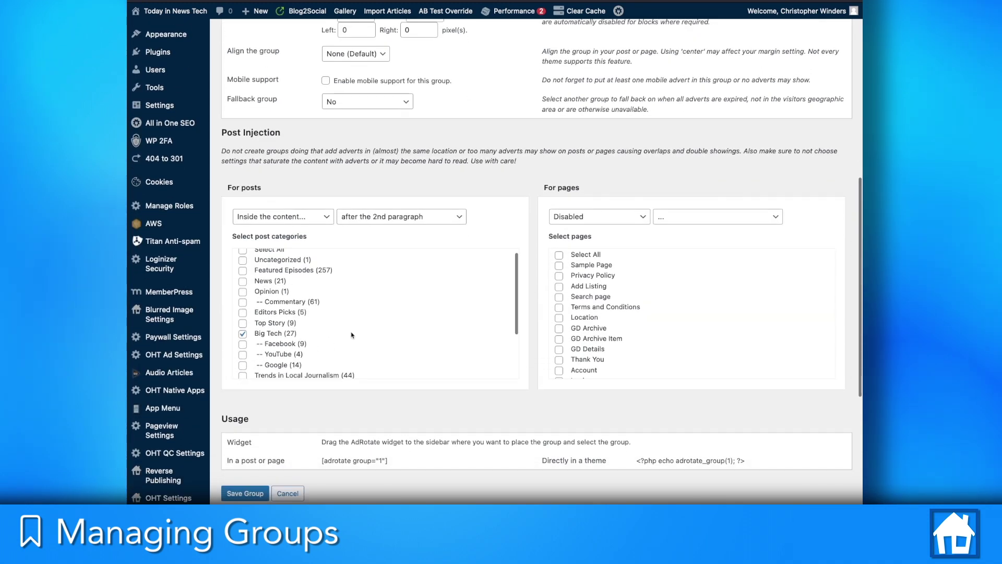
scroll(350, 335, "down", 1)
scroll(350, 336, "down", 1)
scroll(351, 336, "up", 2)
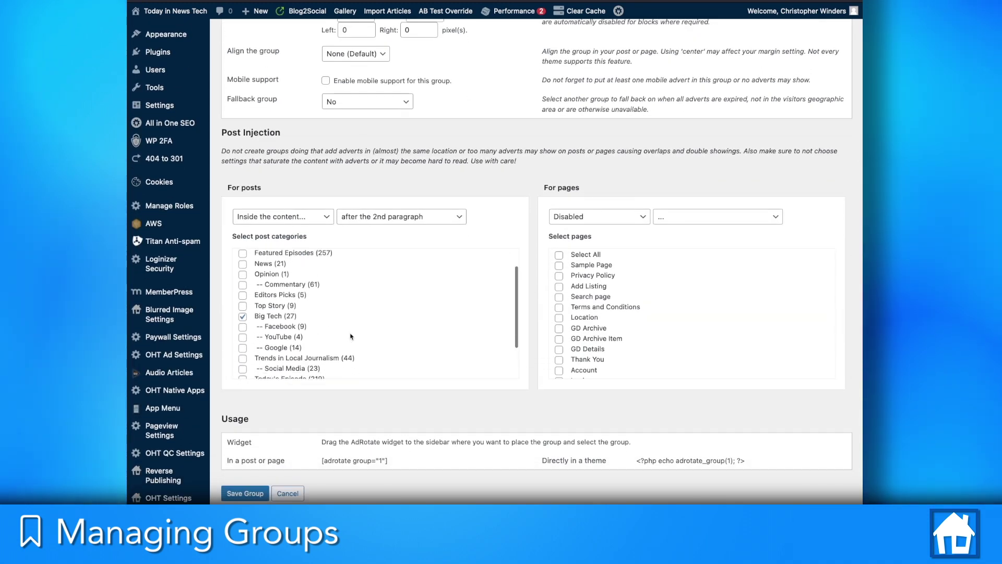
scroll(350, 336, "up", 1)
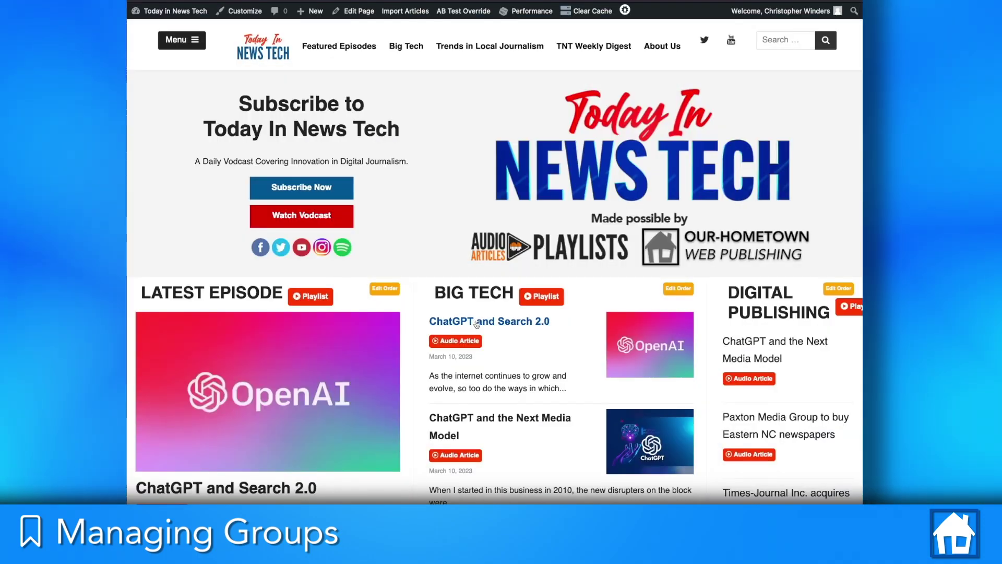
Explore the Above Logo Ads widget area in the Customizer, then list all widget areas
left_click(477, 324)
scroll(475, 323, "down", 5)
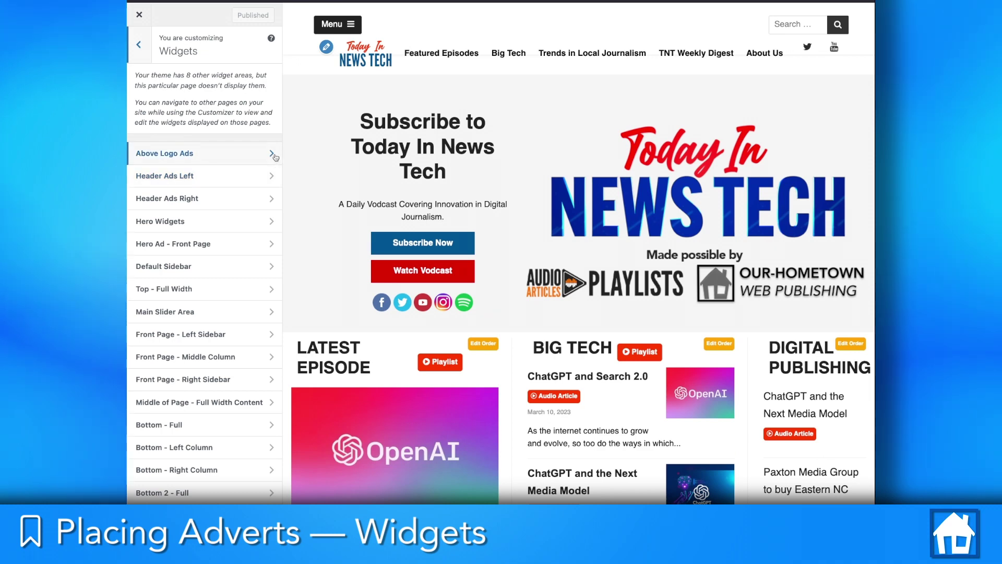
left_click(275, 156)
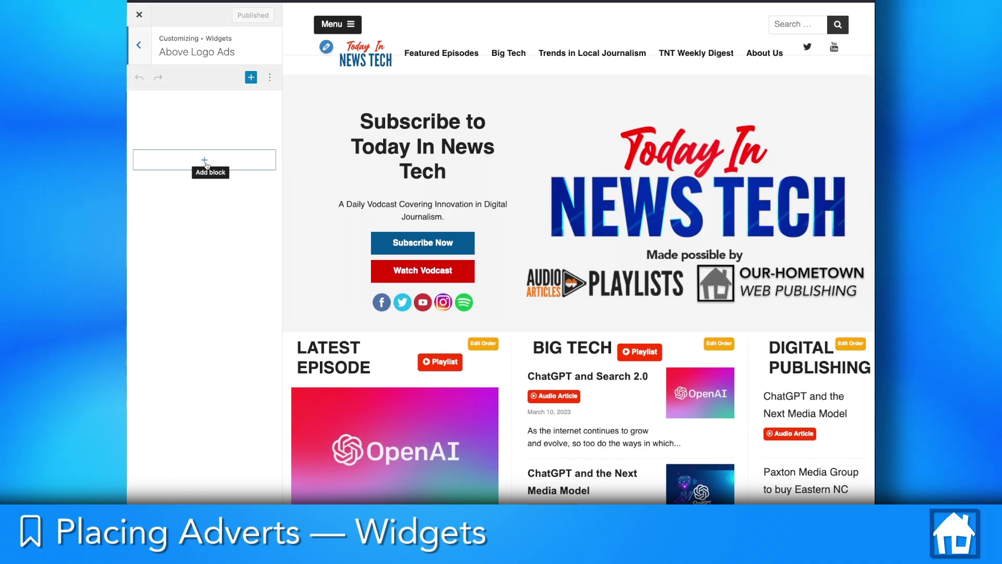
left_click(204, 161)
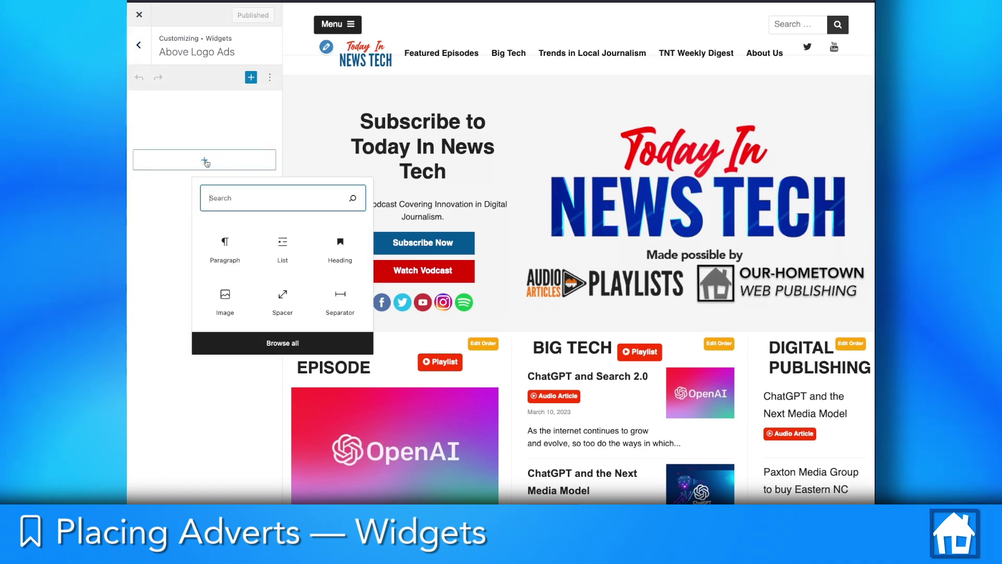
type("adr")
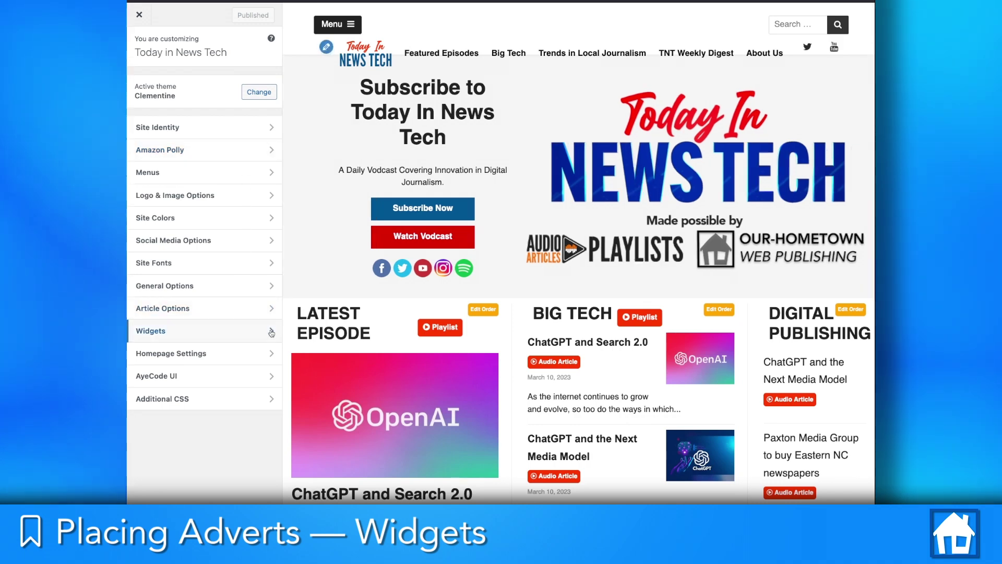
left_click(271, 332)
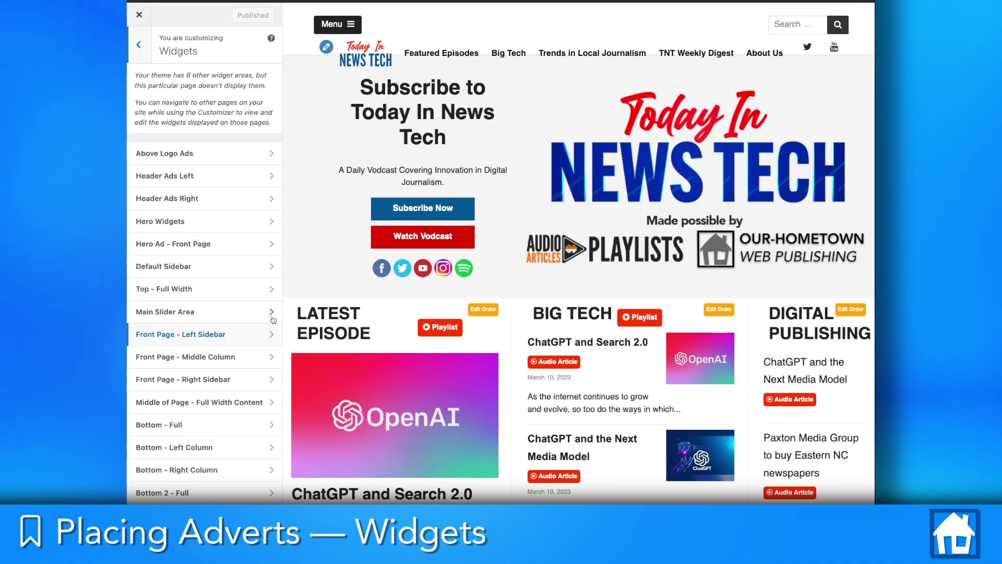
Add an AdRotate Advert block with the OHT Digital Initiative advert to Top - Full Width, above GD > Listings
left_click(268, 289)
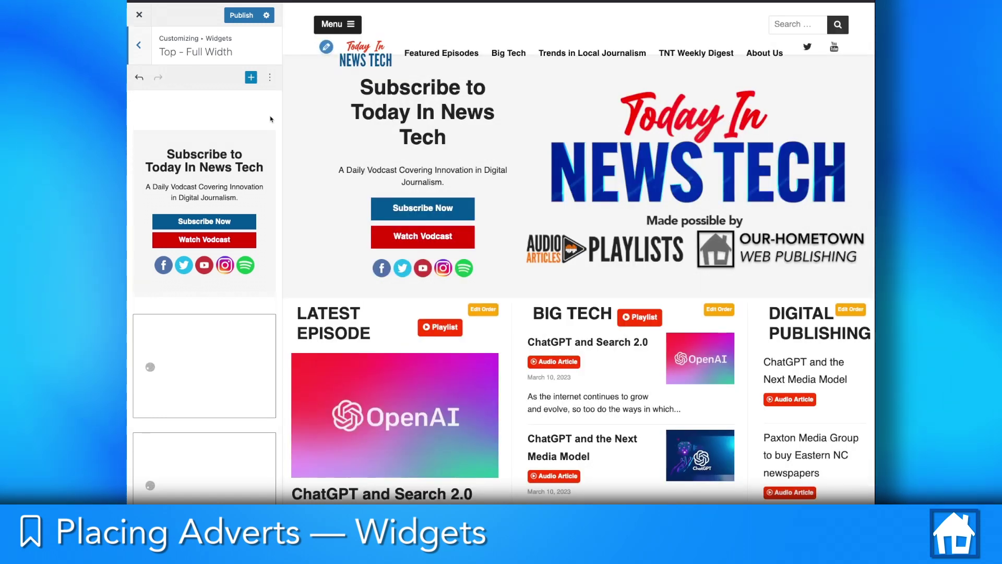
left_click(250, 77)
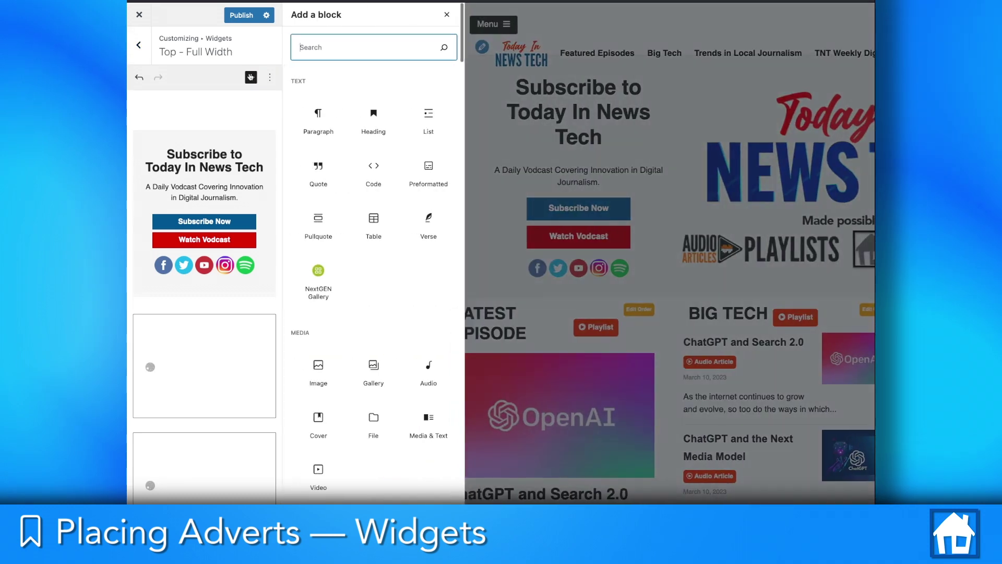
type("adrotate")
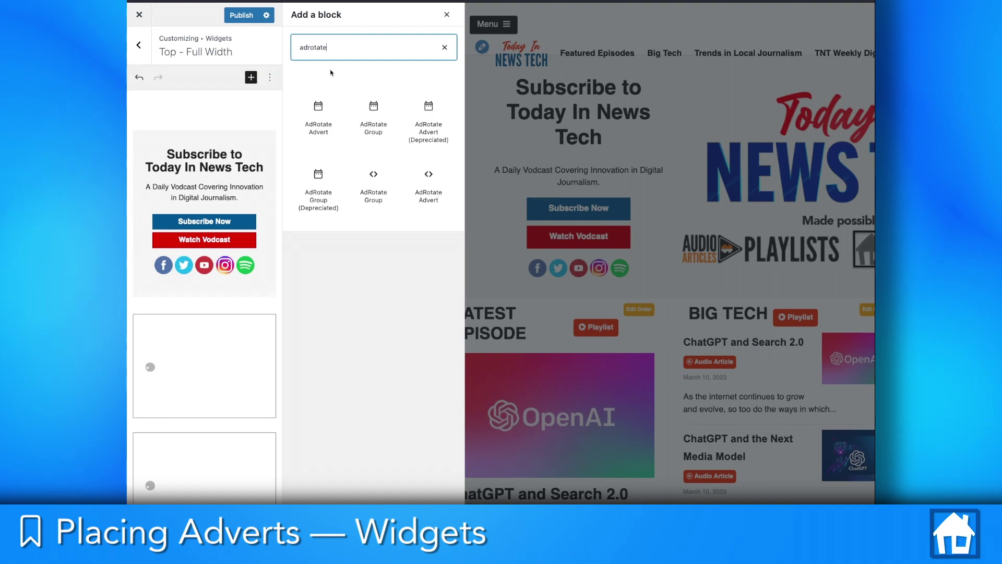
left_click(318, 117)
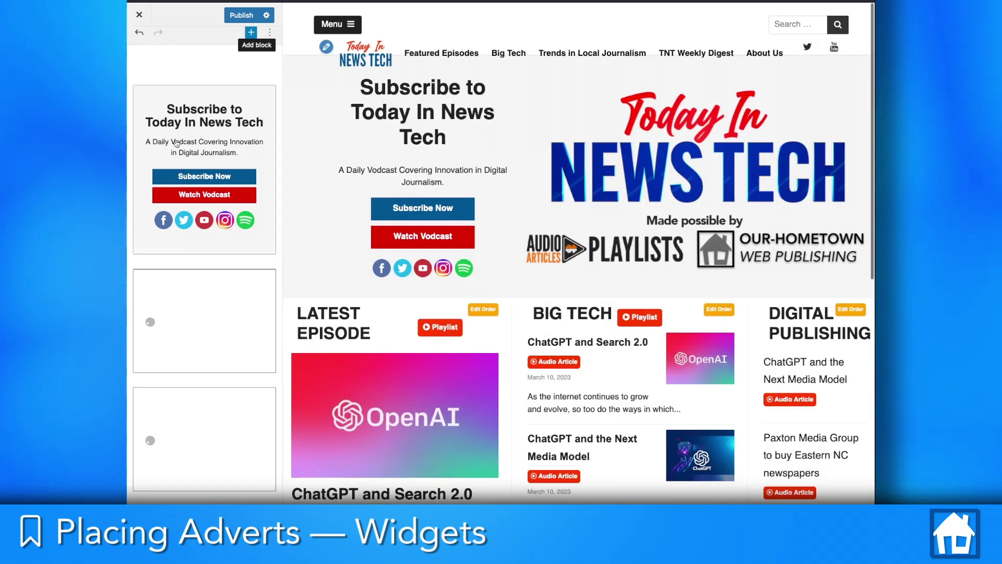
scroll(176, 143, "down", 2)
scroll(178, 150, "down", 2)
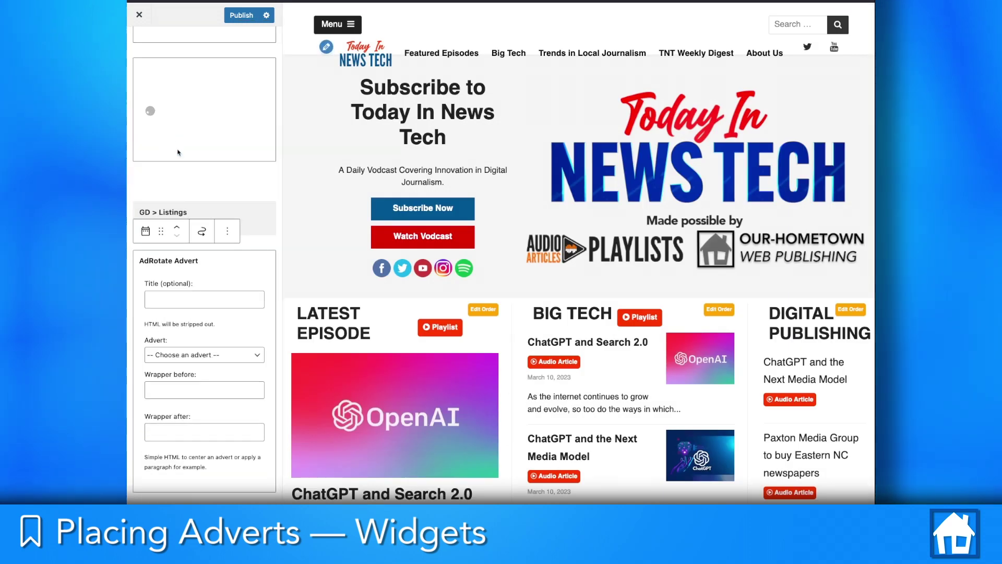
left_click(218, 359)
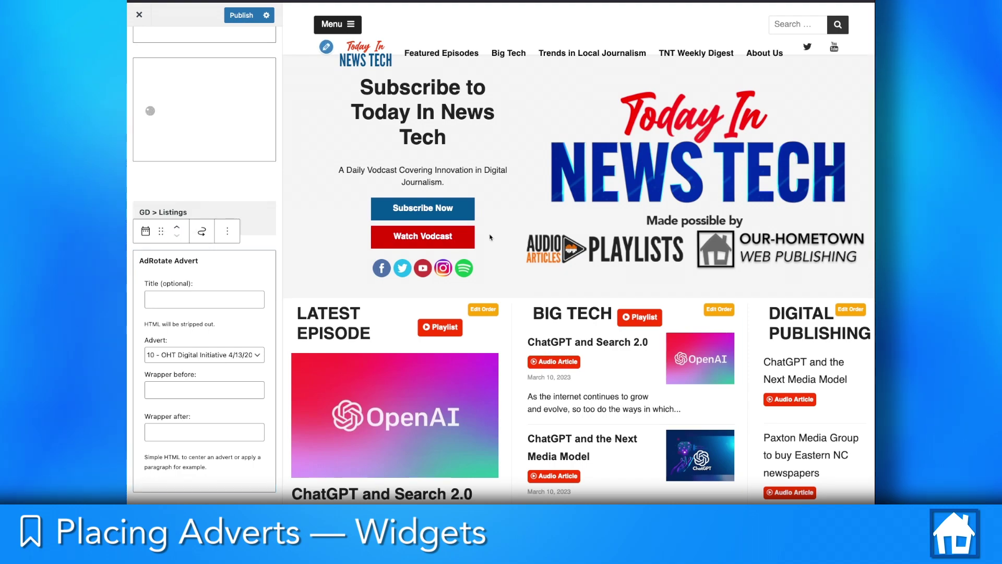
scroll(490, 236, "down", 3)
scroll(490, 236, "down", 5)
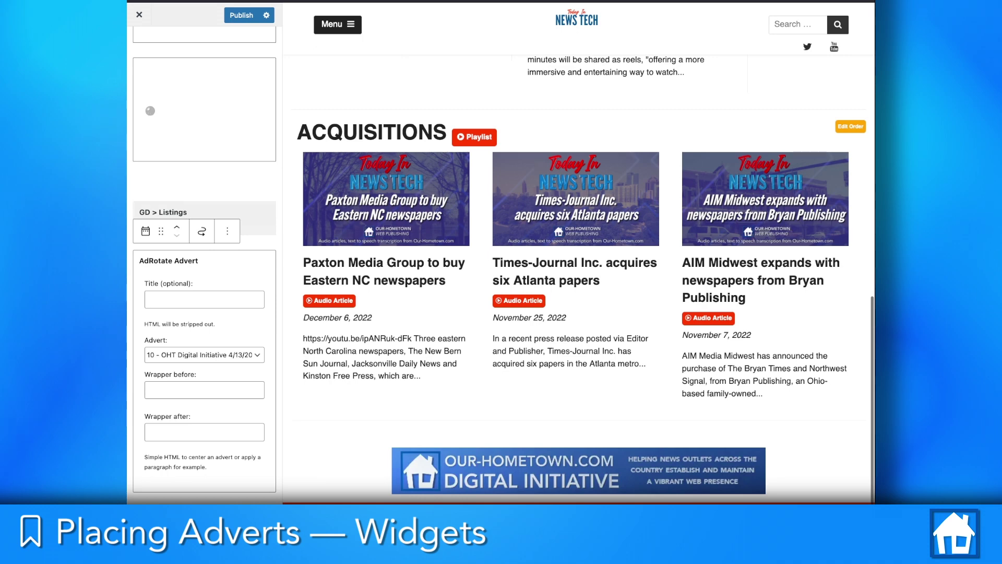
left_click(176, 226)
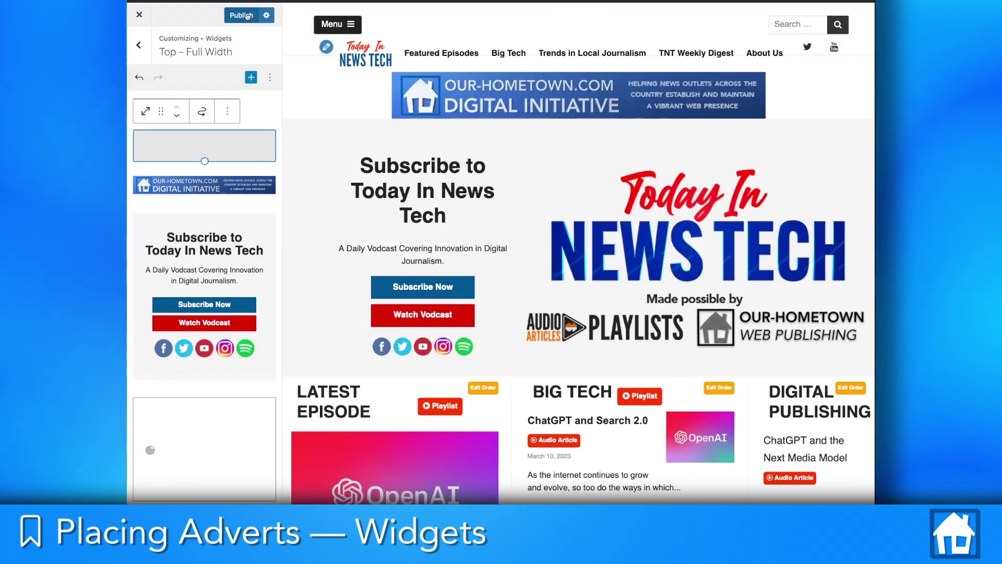
Publish the widget changes and leave the Customizer for the live site
left_click(244, 16)
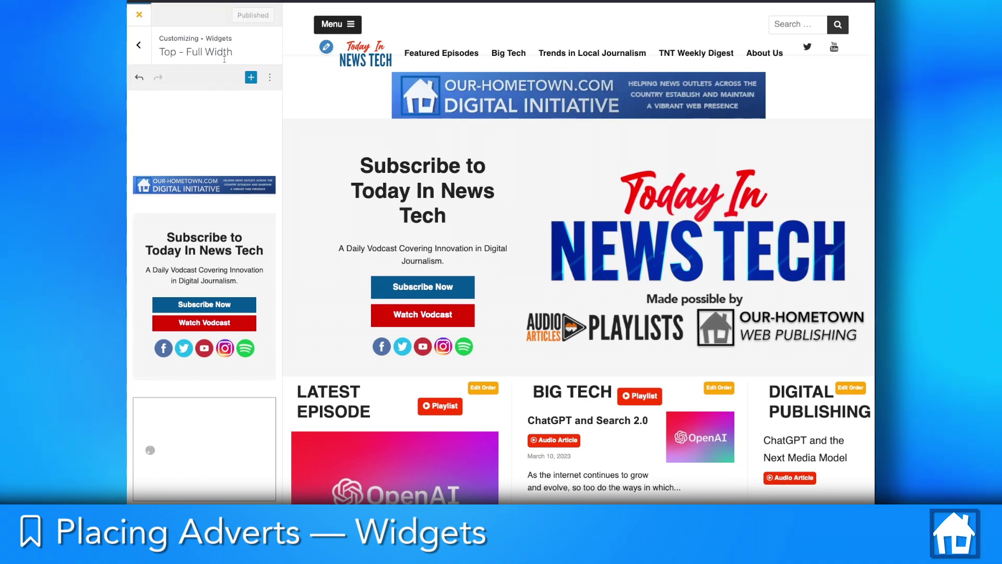
left_click(141, 17)
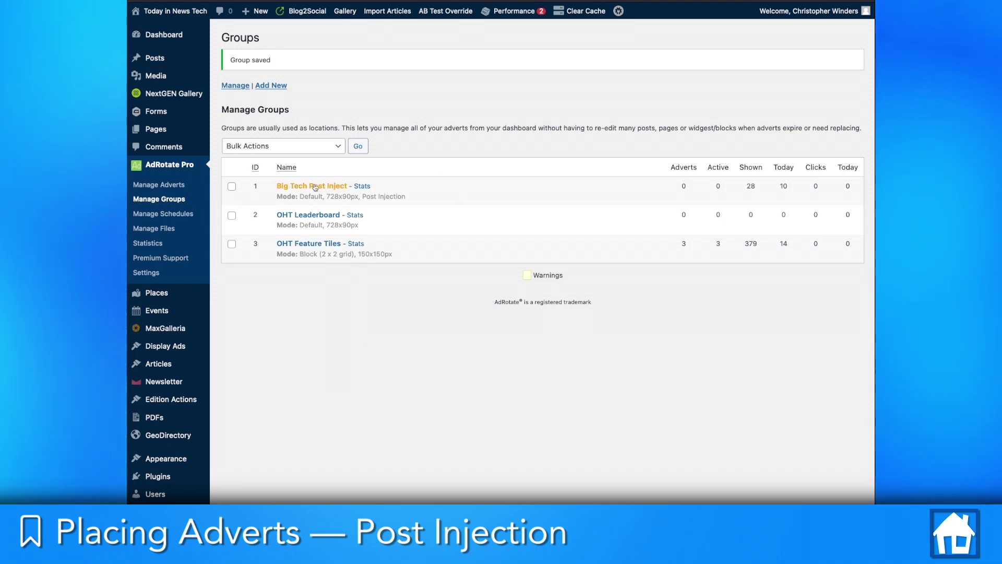
Tick the Digital Initiative leaderboard advert (10) in Big Tech Post Inject and save the group
left_click(316, 187)
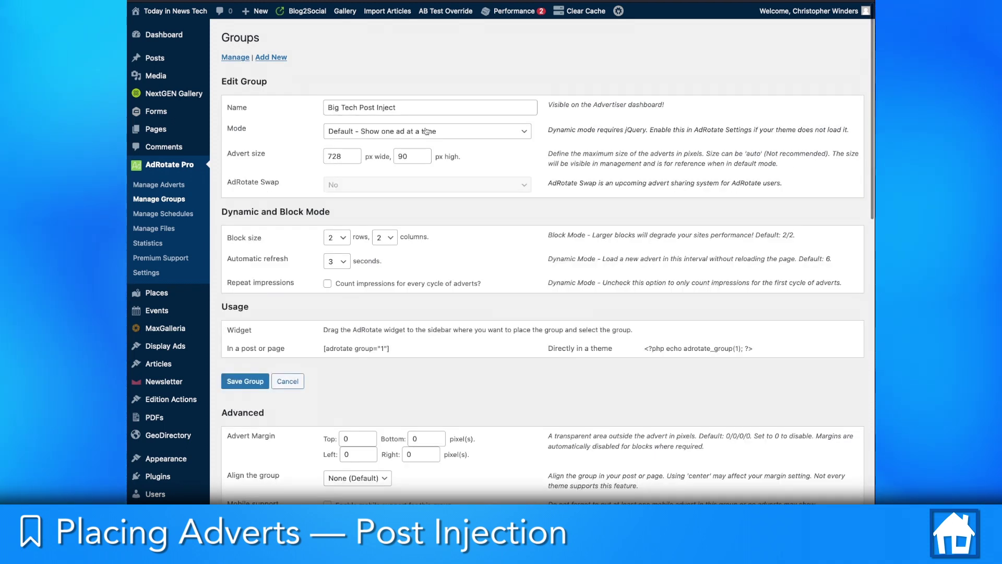
scroll(379, 135, "down", 1)
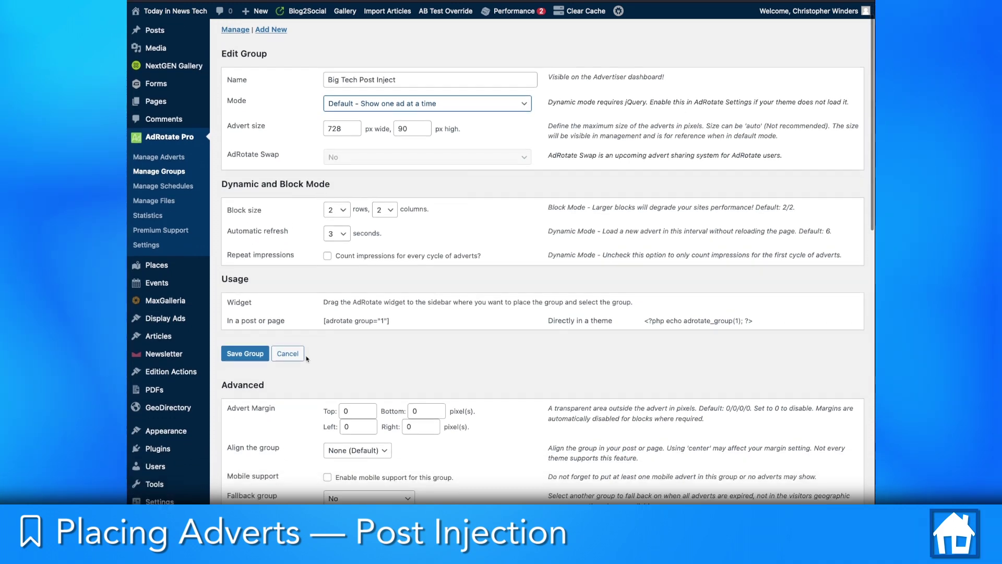
scroll(282, 379, "down", 2)
scroll(279, 385, "down", 2)
scroll(280, 385, "down", 1)
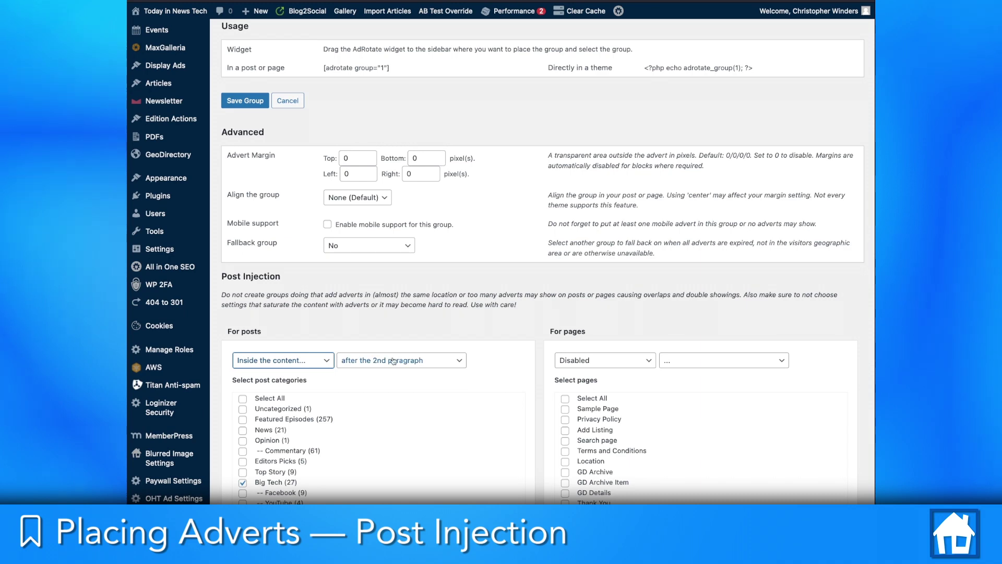
scroll(348, 462, "down", 1)
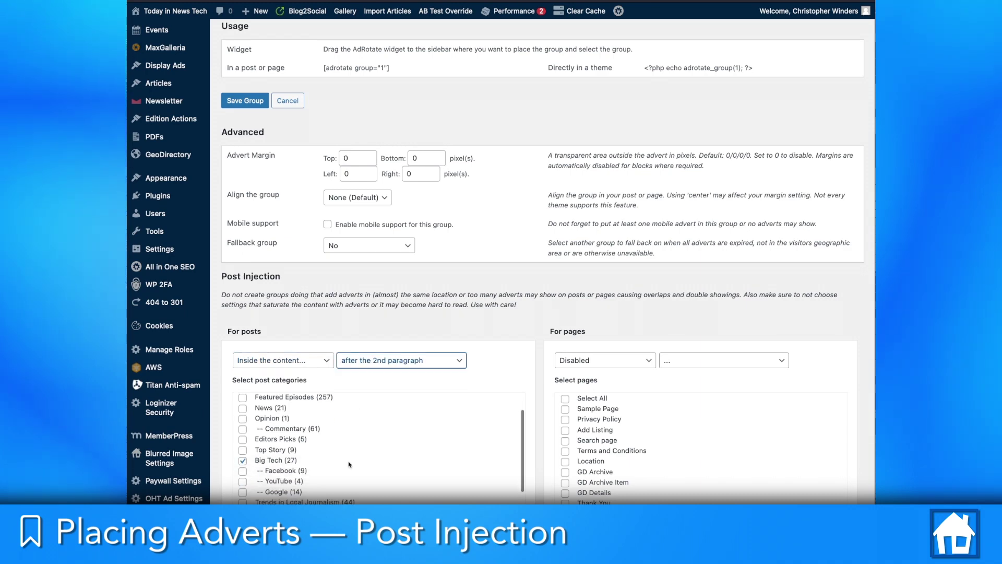
scroll(306, 452, "down", 3)
scroll(305, 453, "down", 1)
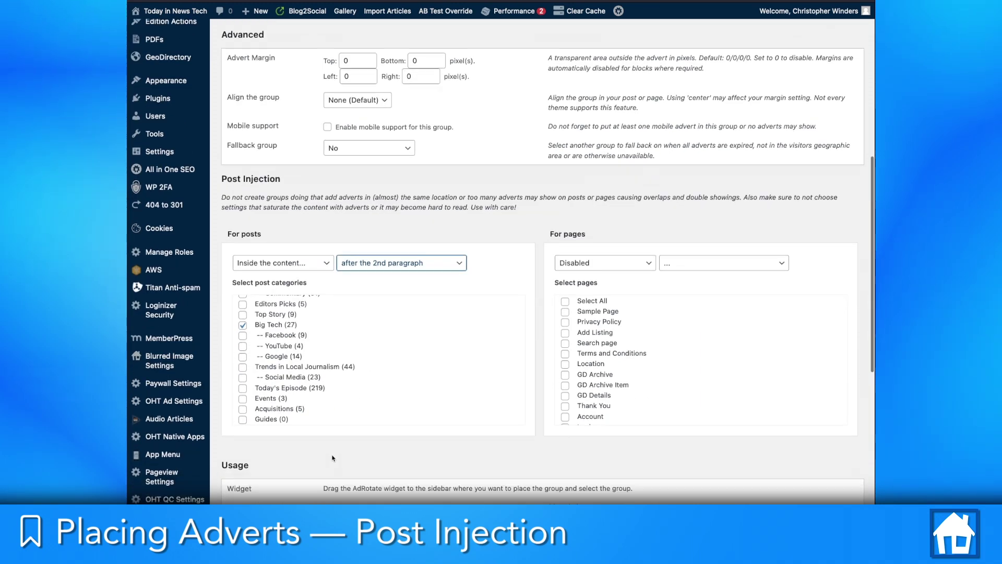
scroll(301, 452, "down", 3)
scroll(298, 450, "down", 3)
scroll(306, 462, "down", 1)
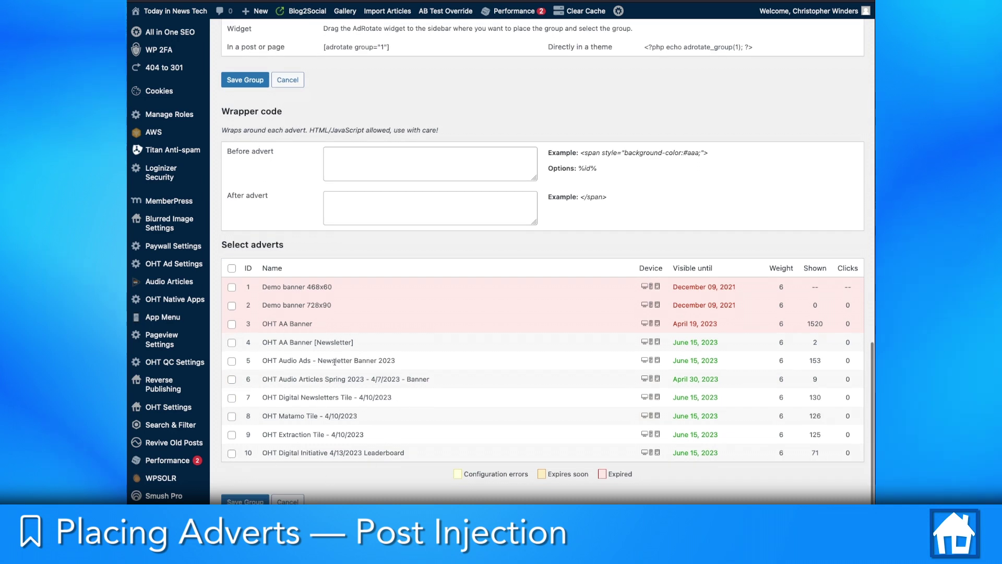
left_click(231, 452)
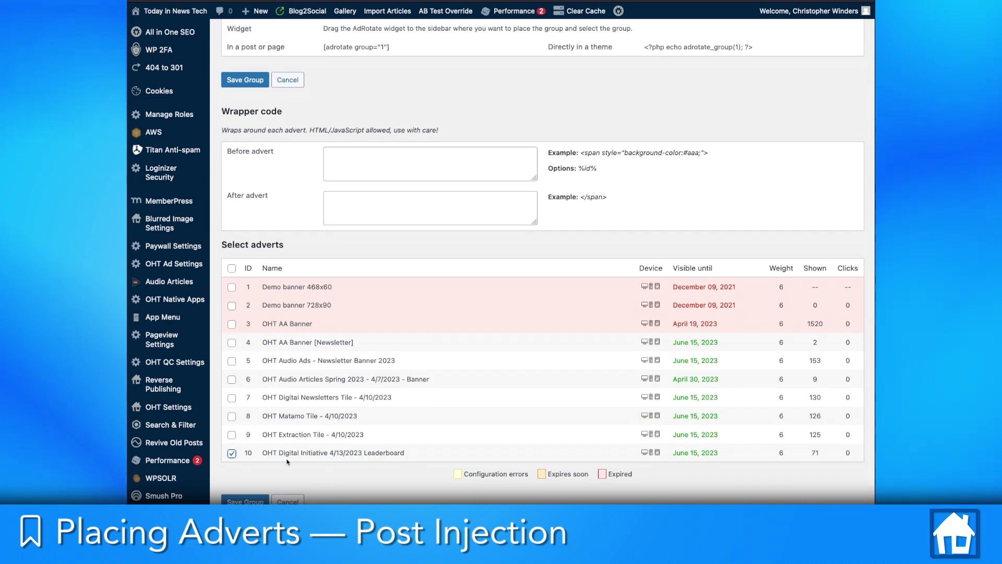
left_click(246, 499)
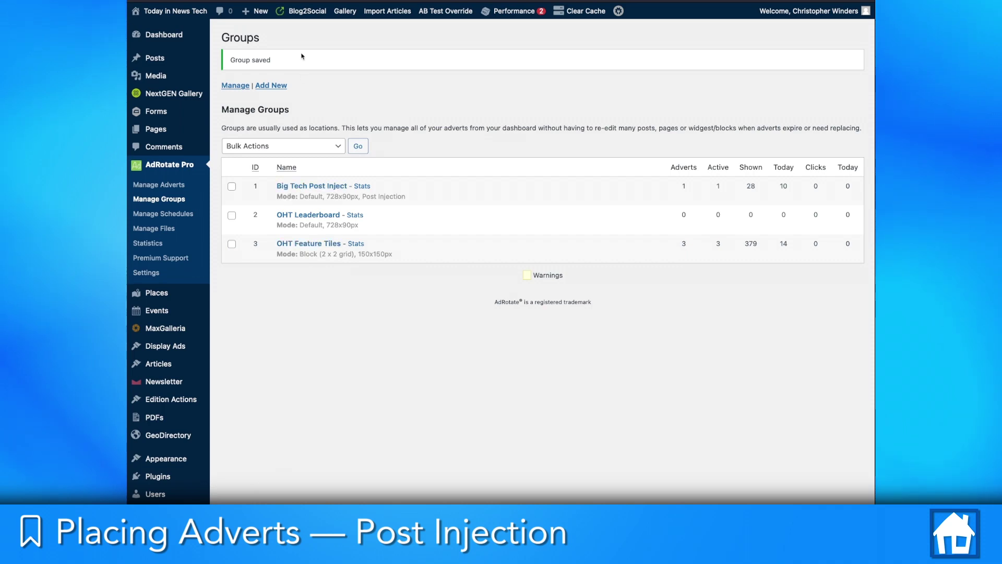
mouse_move(174, 11)
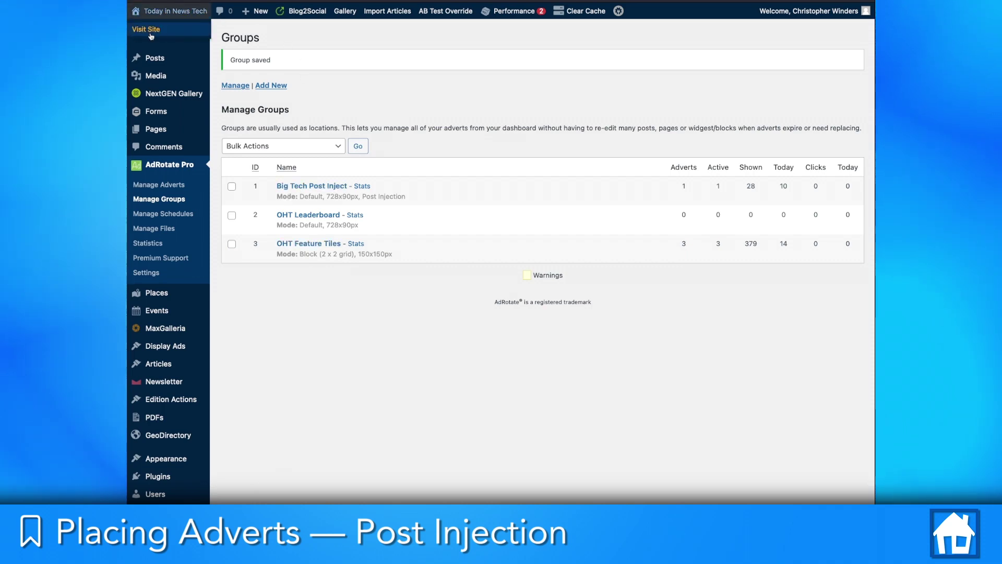
View the ChatGPT and Search 2.0 article on the live site to confirm the injected leaderboard
left_click(151, 36)
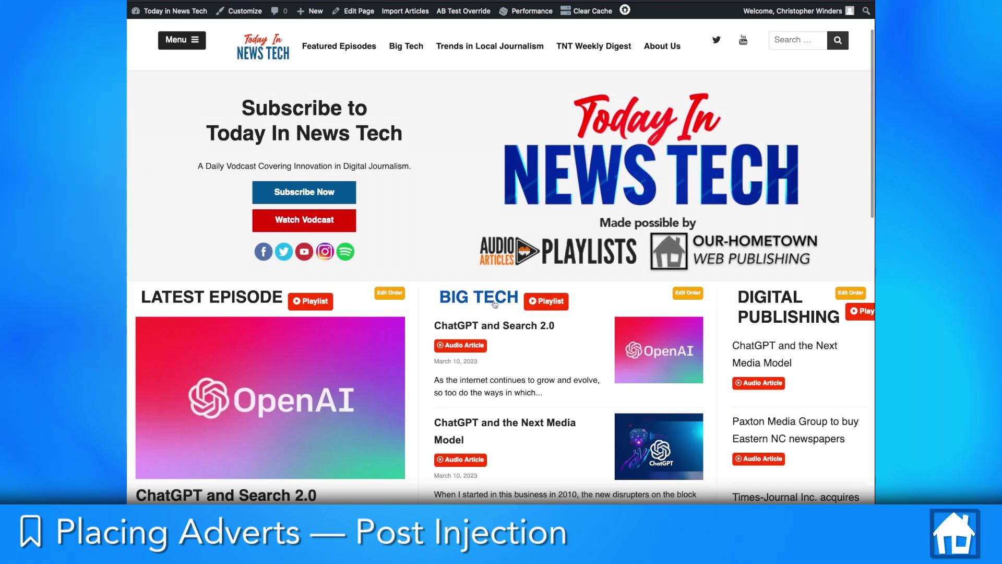
left_click(495, 324)
scroll(239, 295, "down", 3)
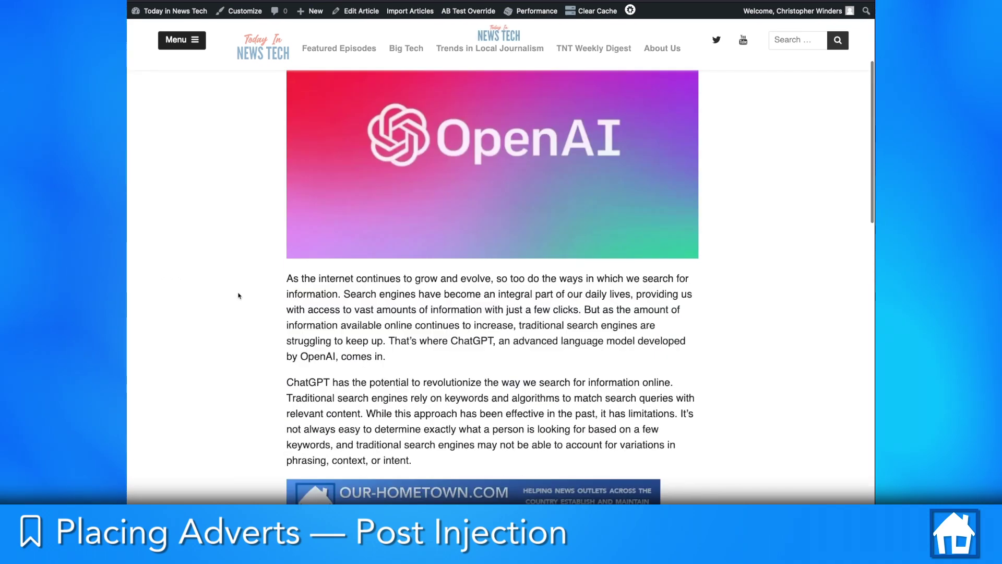
scroll(239, 295, "down", 3)
left_click_drag(270, 168, 520, 333)
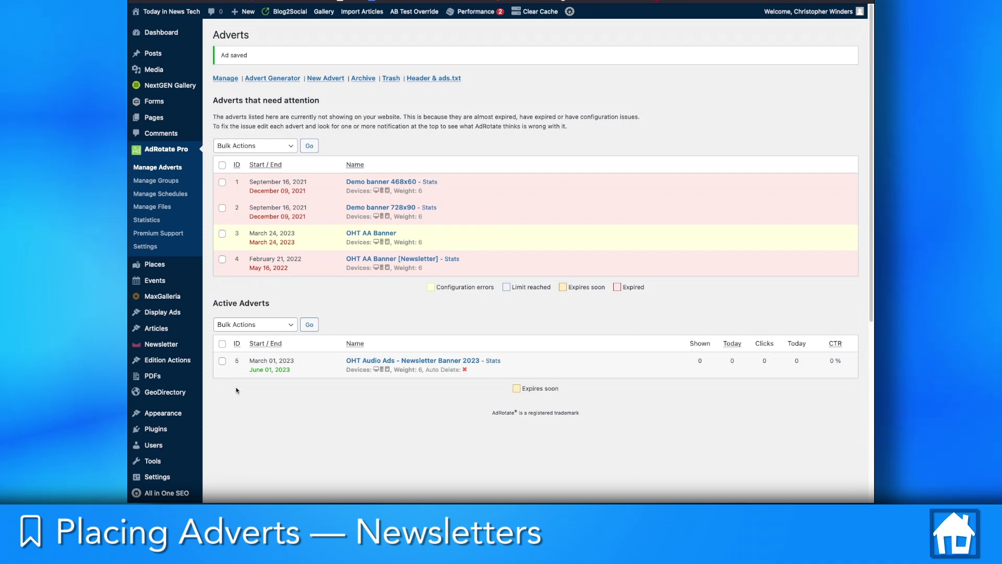
mouse_move(161, 344)
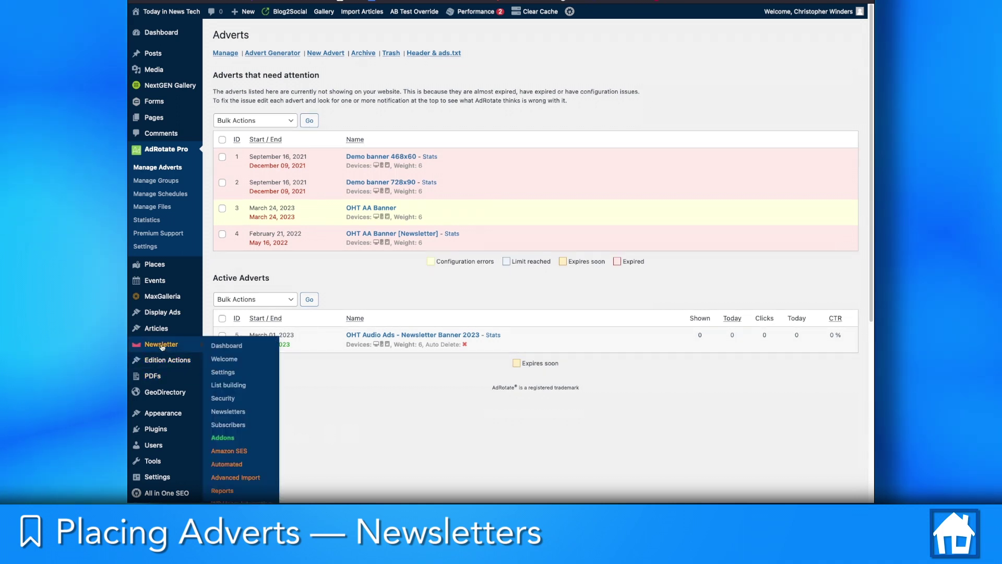
Go to Automated newsletters and edit the TNT Weekly Digest template
left_click(228, 464)
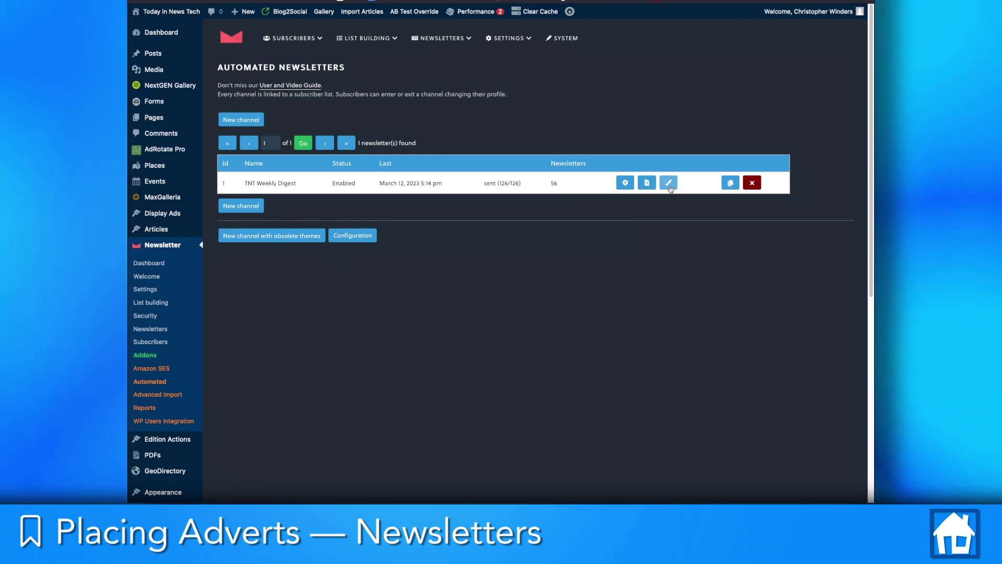
left_click(669, 186)
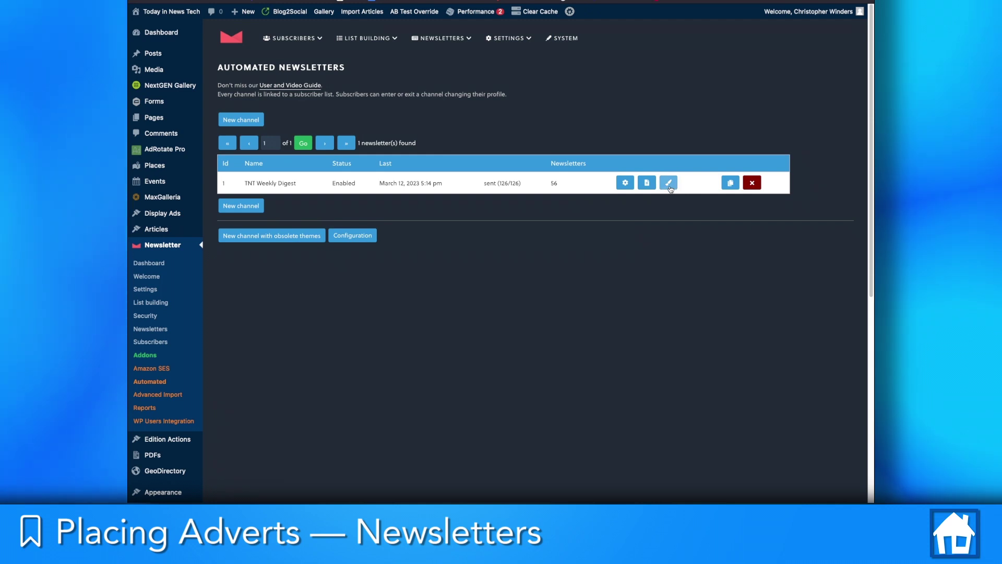
left_click(669, 185)
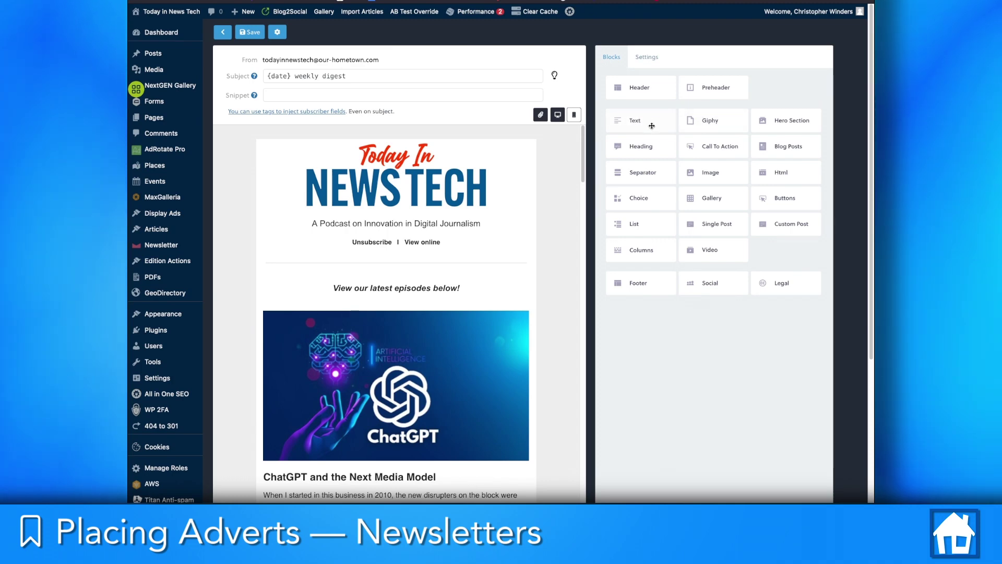
Insert the wide banner image (searched 'bann') as a new image block atop the template and save
left_click_drag(652, 125, 325, 158)
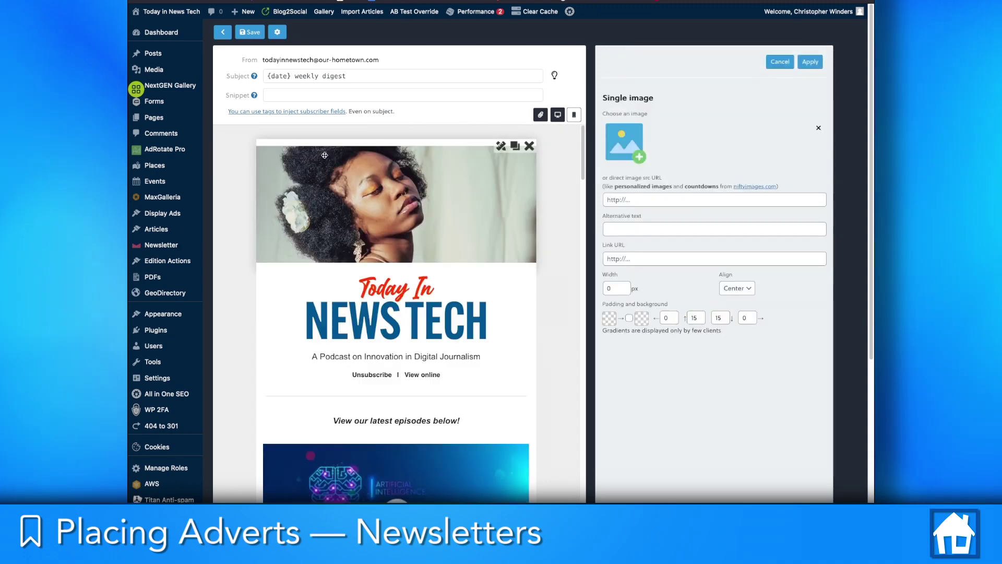
left_click(638, 152)
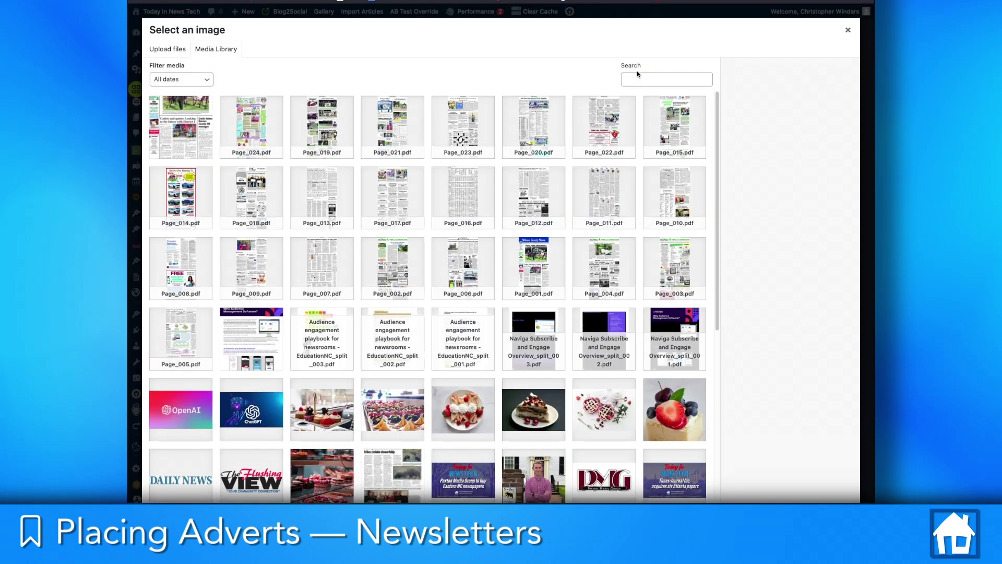
left_click(636, 76)
type("bann")
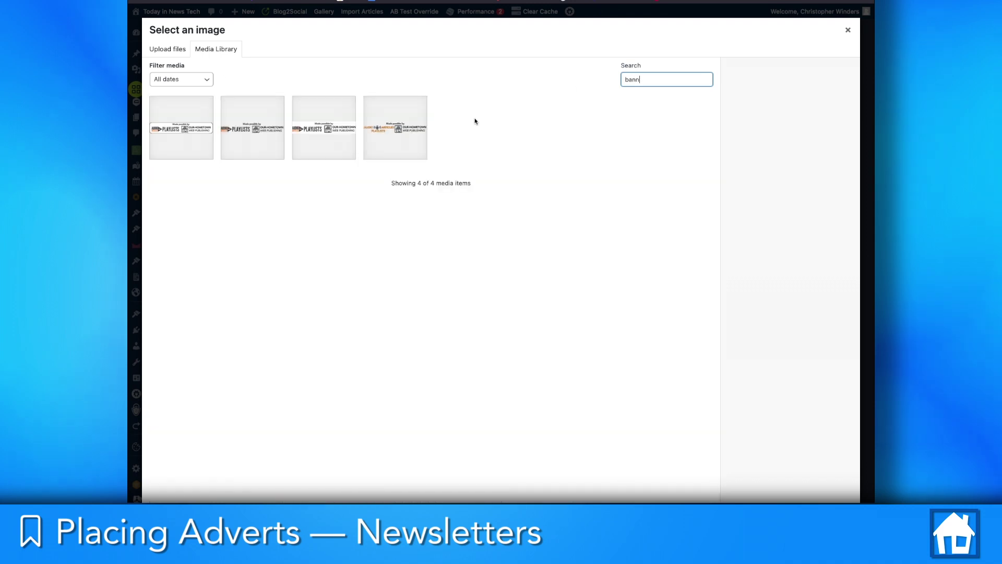
left_click(186, 127)
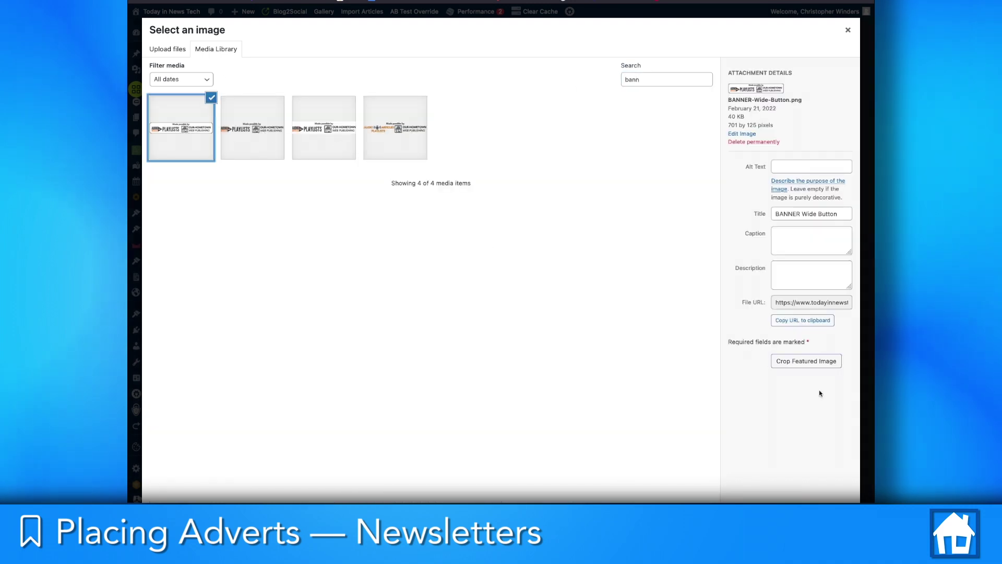
left_click(818, 524)
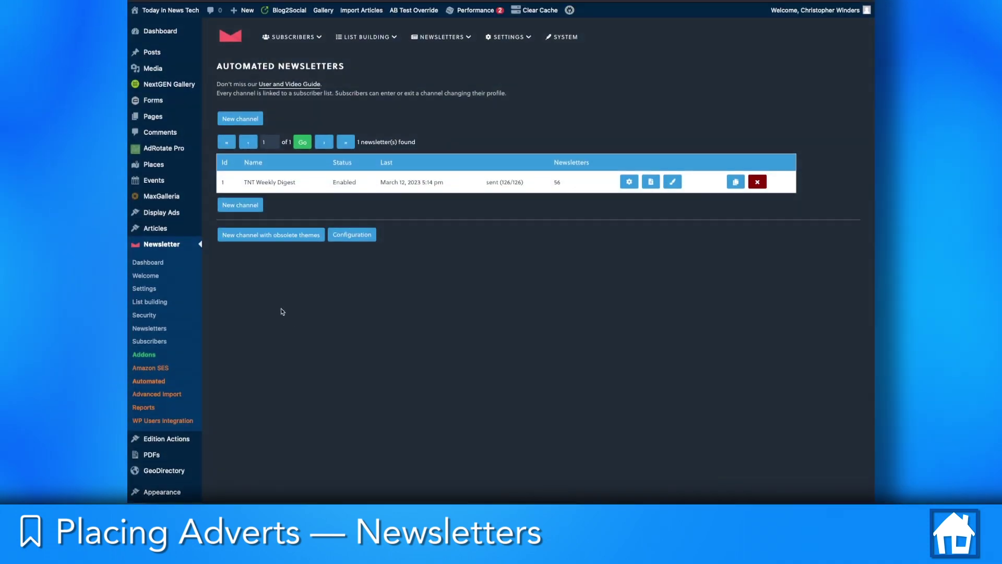
List TNT Weekly Digest's generated newsletters and view the March 12, 2023 report
left_click(651, 181)
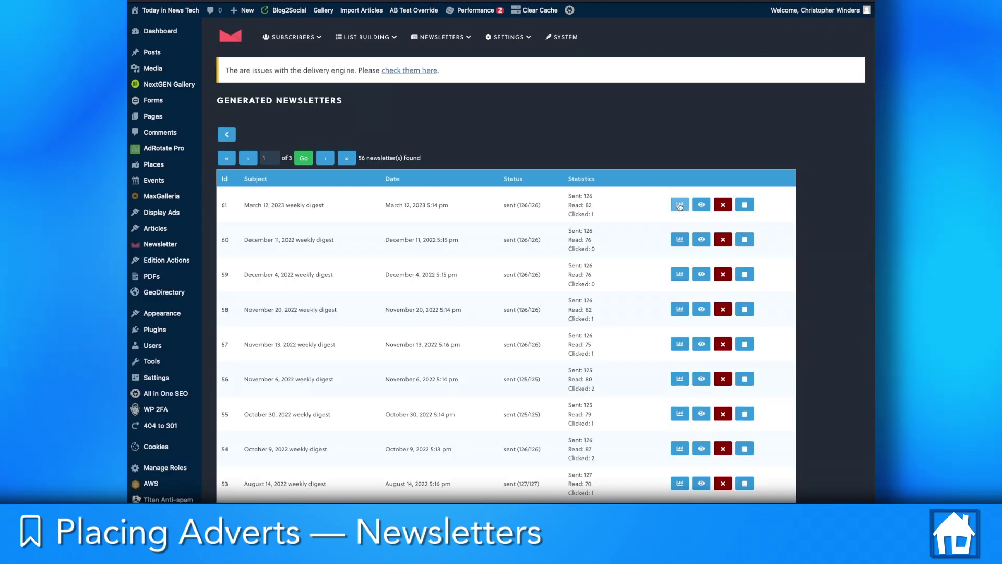
left_click(680, 204)
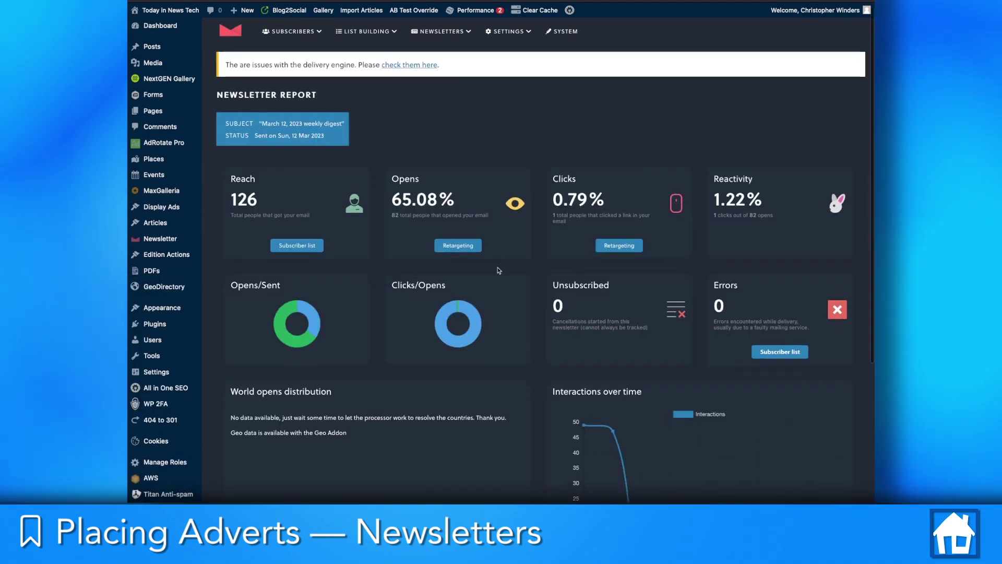
scroll(497, 269, "down", 3)
scroll(496, 269, "up", 2)
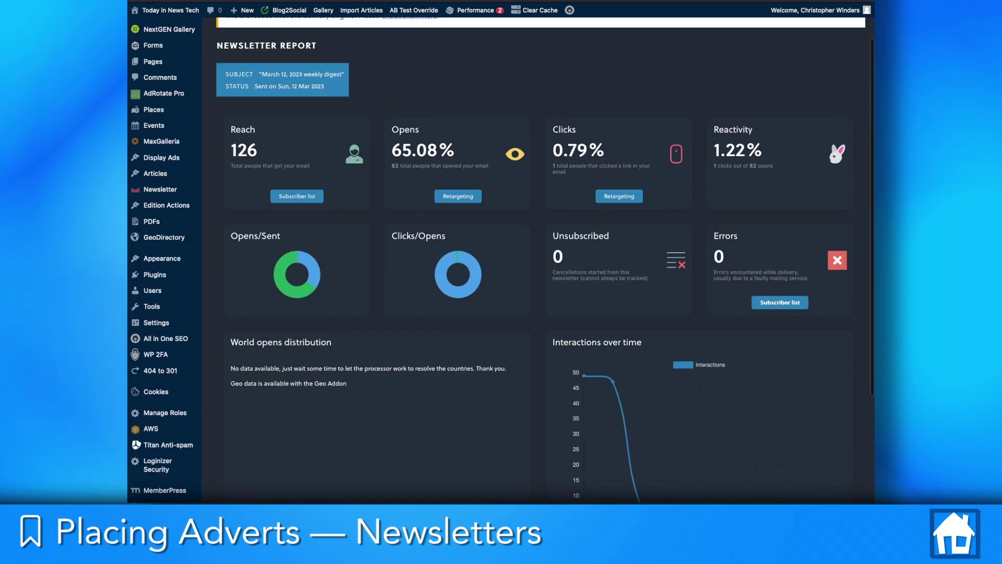